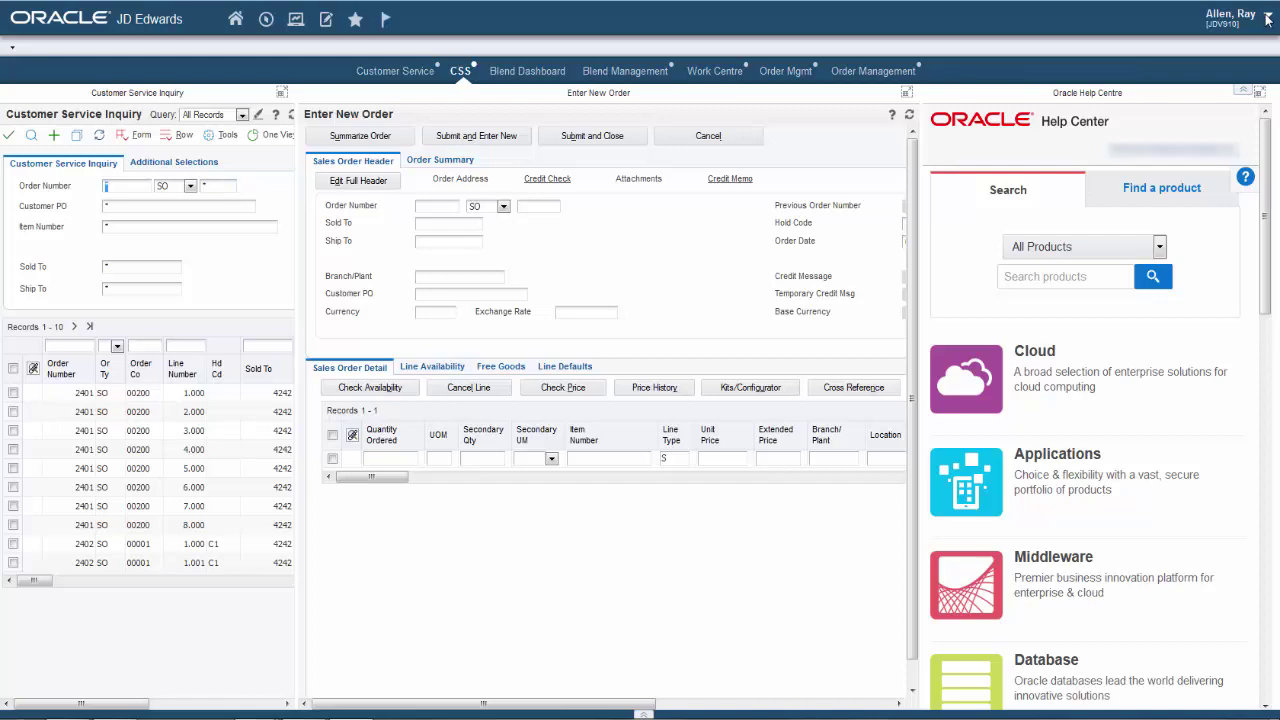
Open Composed Pages from Personalization > Manage Content to edit the CSS page.
left_click(1267, 18)
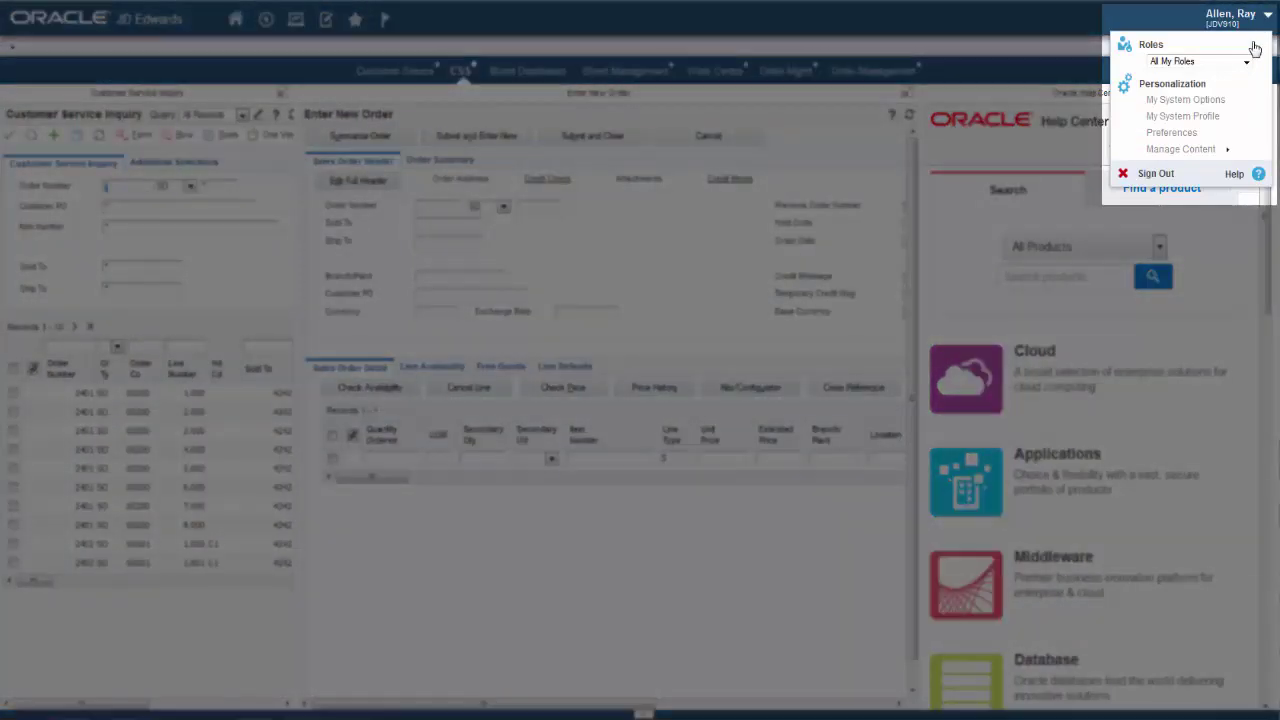
left_click(1226, 152)
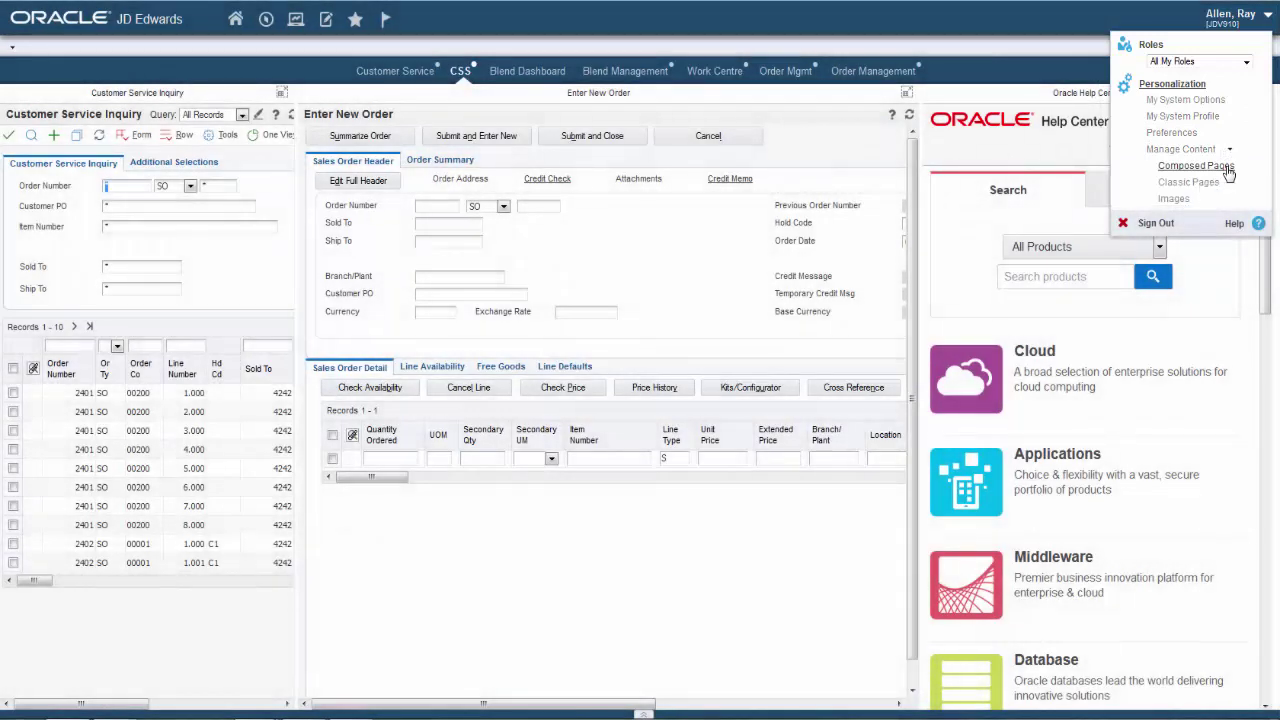
left_click(1226, 168)
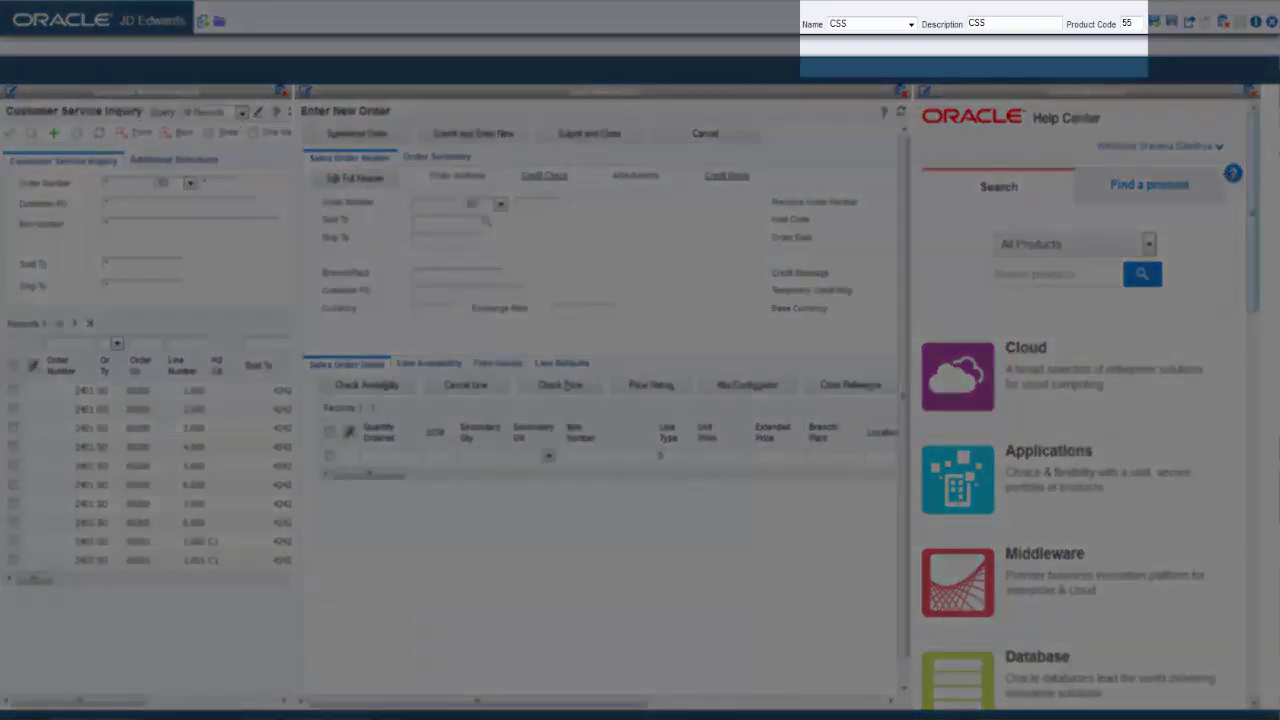
Create a new blank composed page with (Create) and show its content-type chooser.
left_click(911, 25)
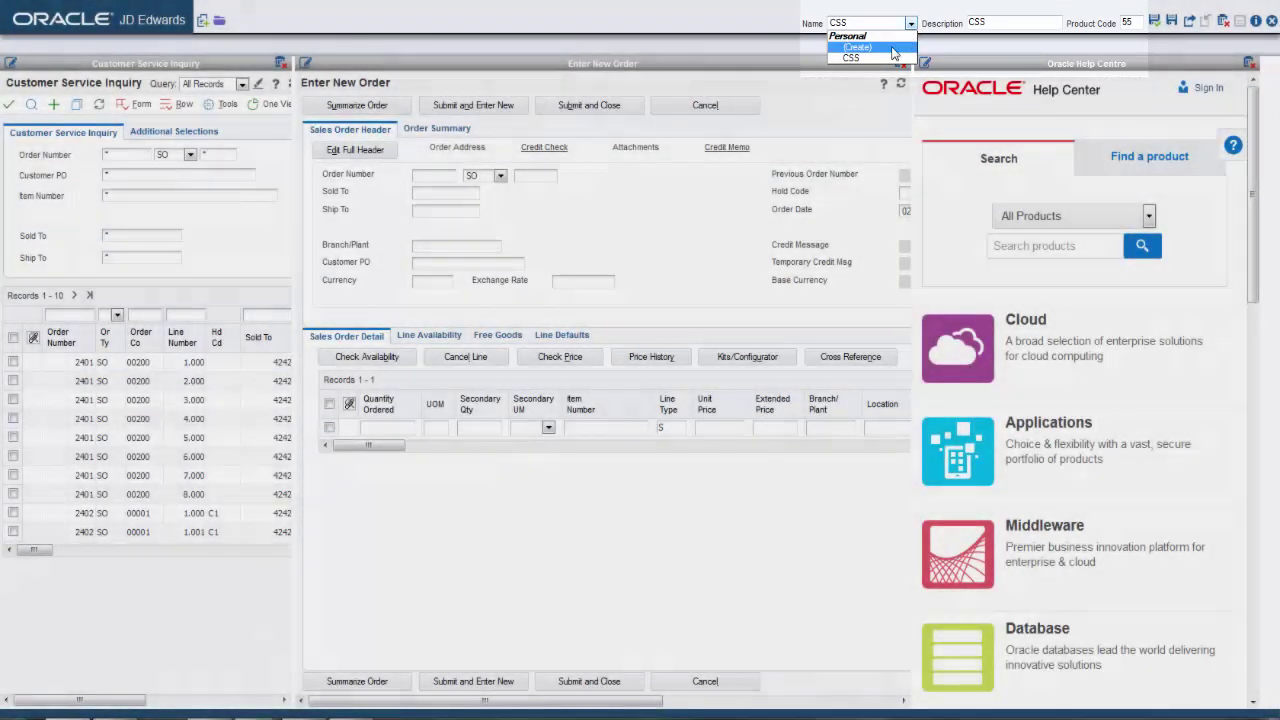
left_click(893, 48)
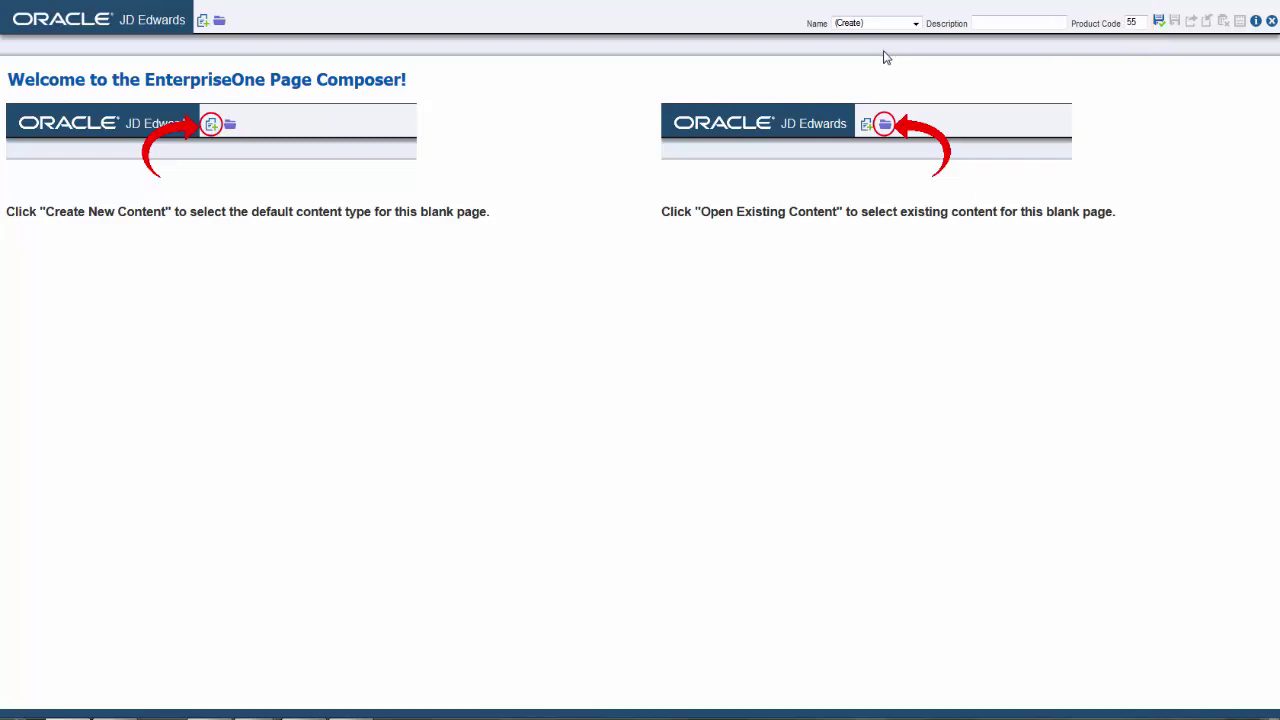
left_click(204, 22)
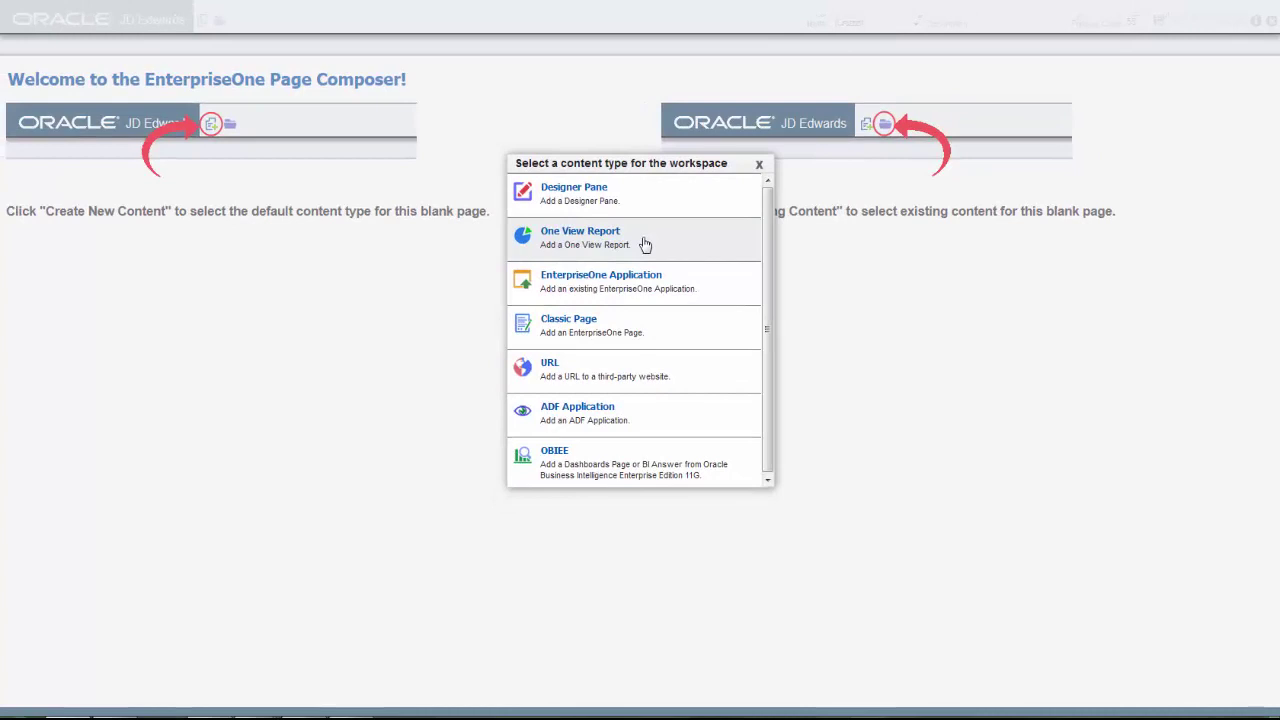
Link the Open Invoices One View report from application P03B2022 as the page content.
left_click(645, 245)
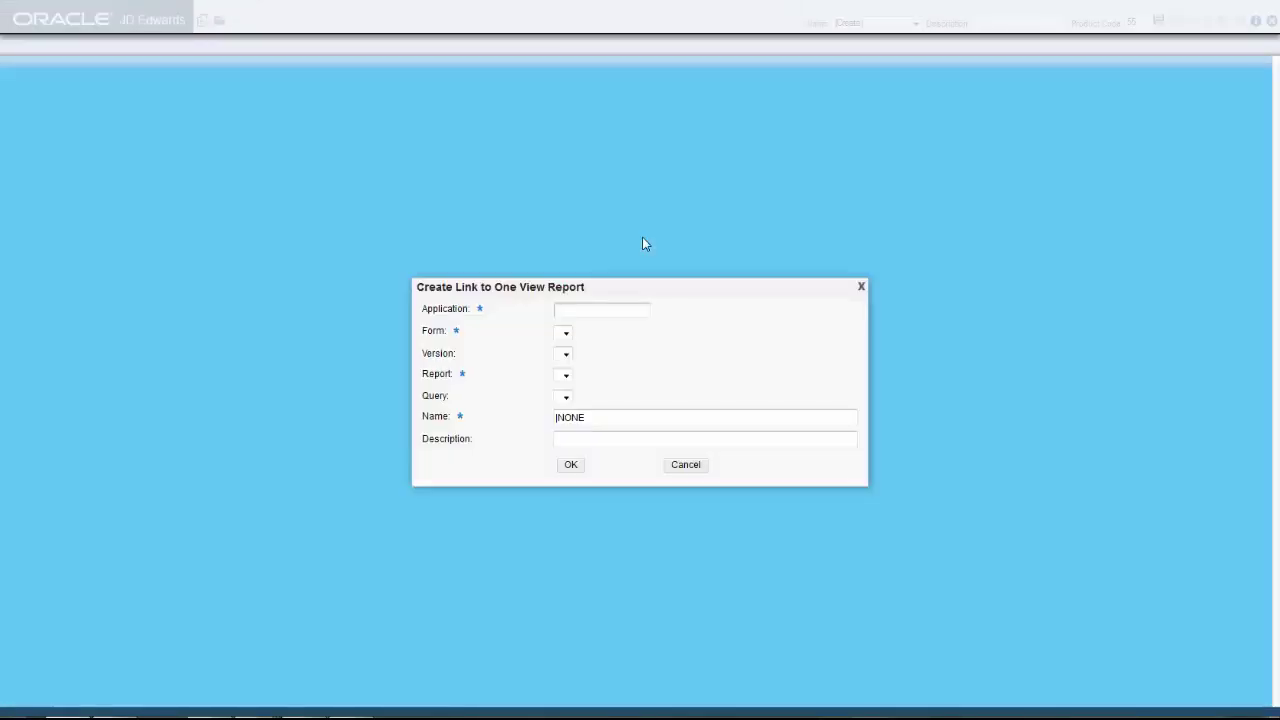
left_click(641, 309)
type("P03B2022")
key("Tab")
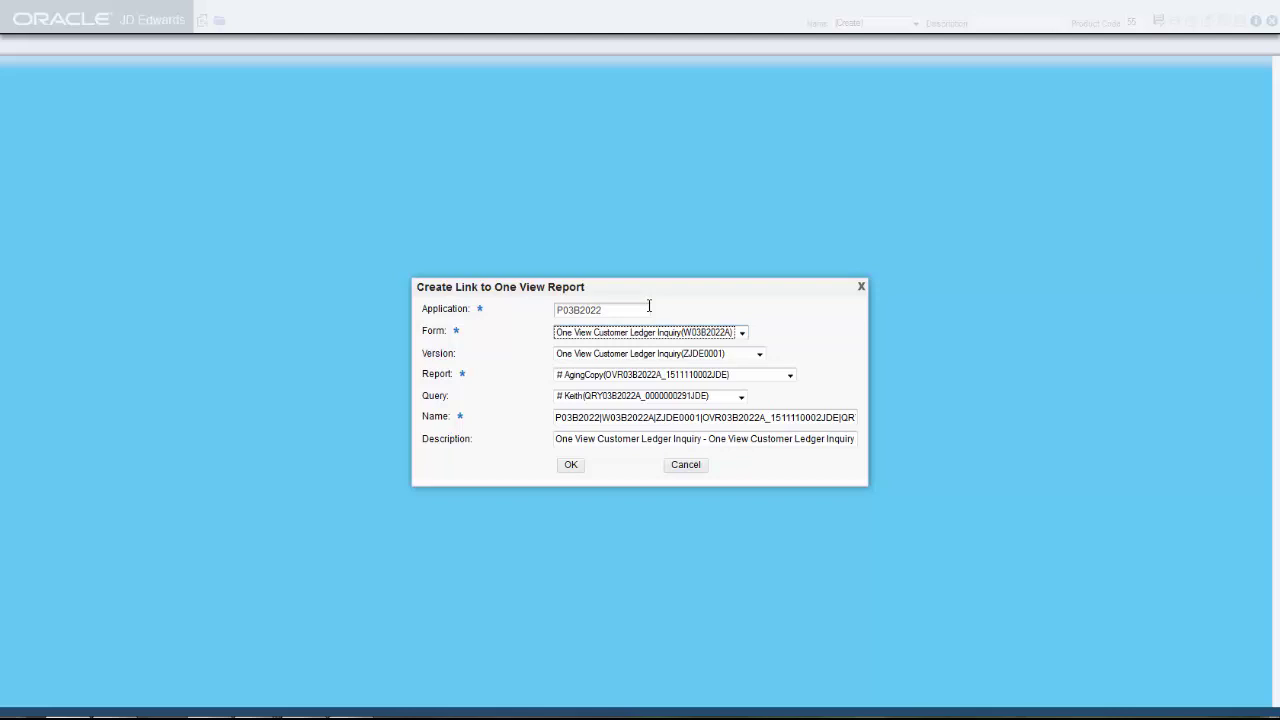
left_click(790, 376)
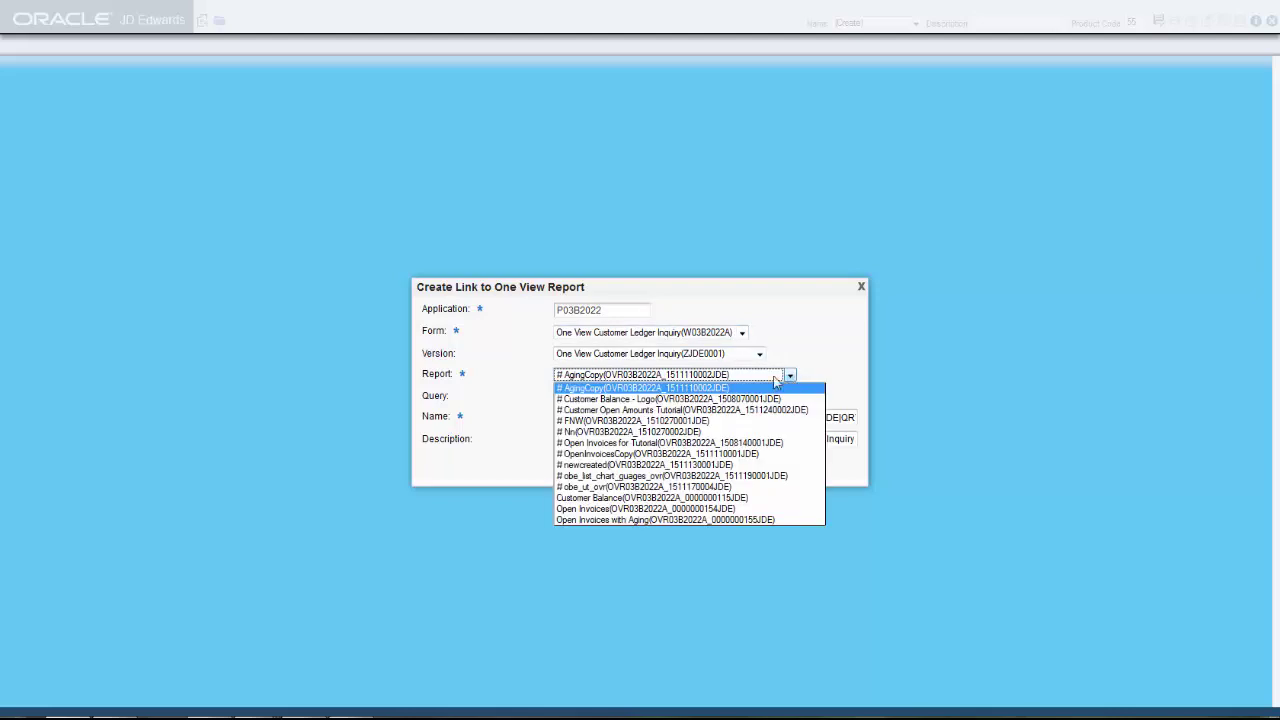
left_click(778, 509)
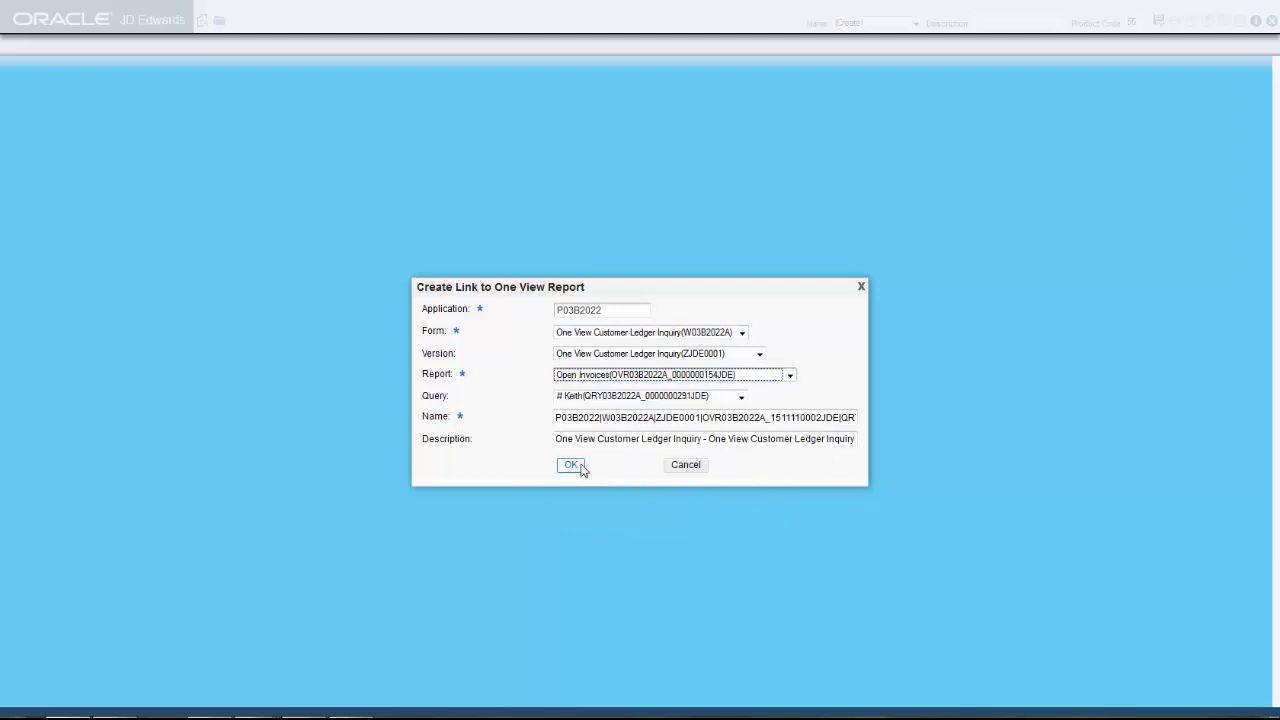
left_click(579, 467)
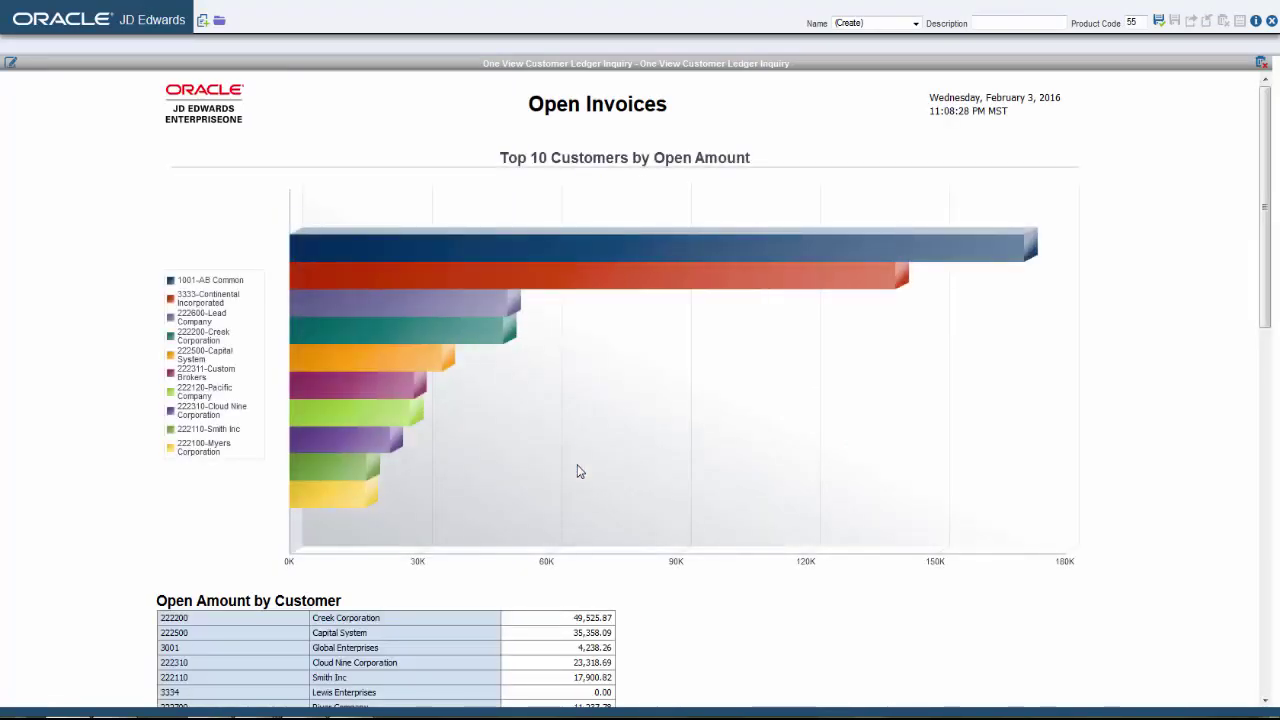
Save the new page under the name 'Customer Service' and bring up the add-content palette.
left_click(1159, 22)
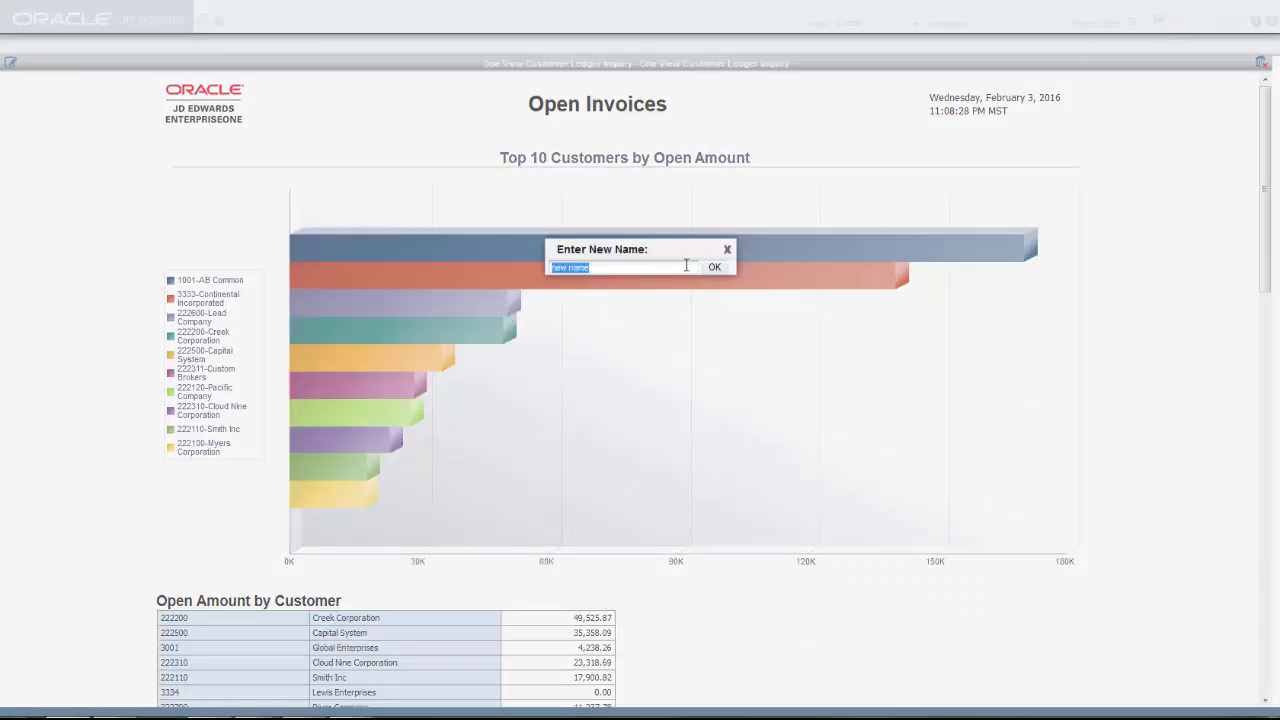
left_click(686, 266)
left_click_drag(665, 268, 542, 268)
type("Customer Service")
left_click(716, 267)
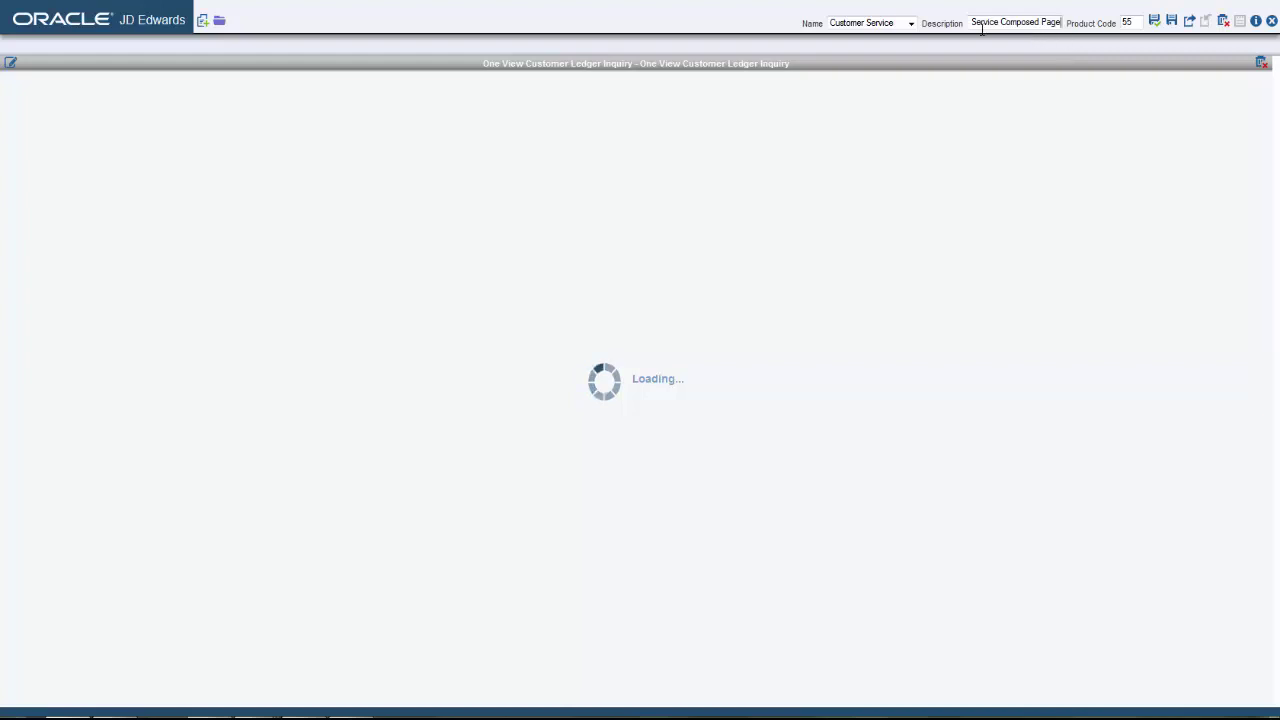
left_click(203, 22)
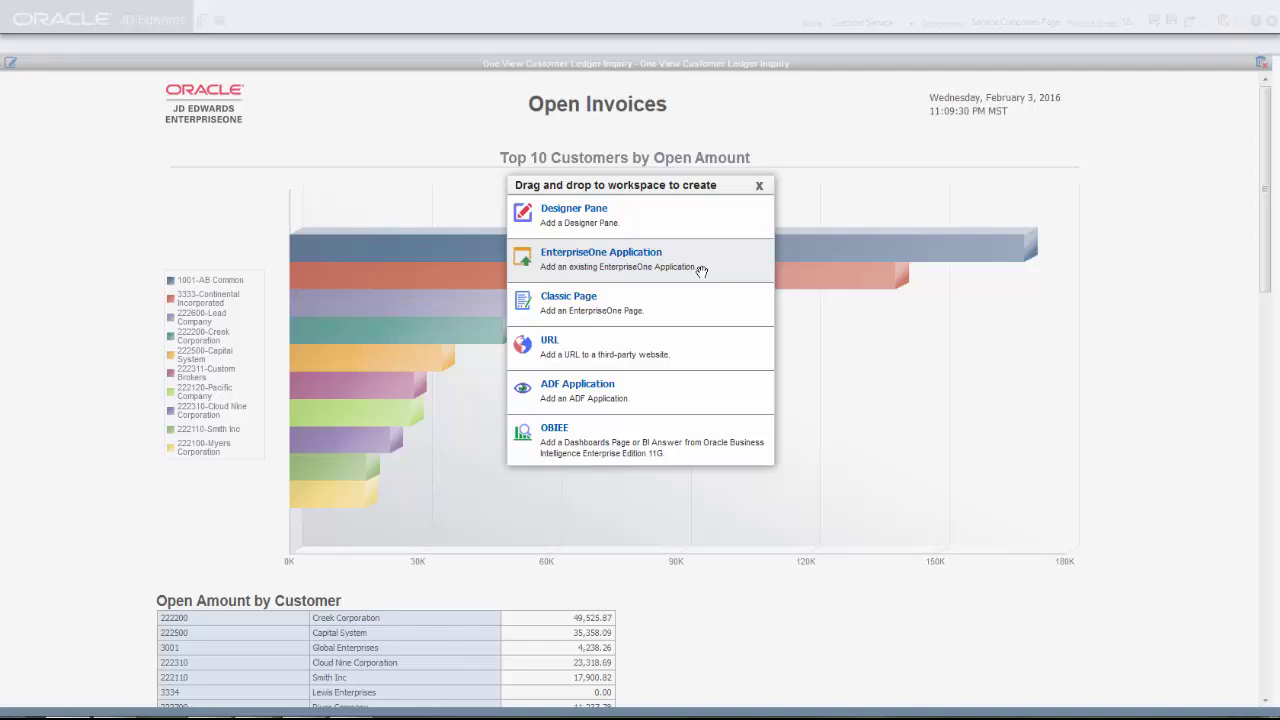
Add application P01012, Applicant Address Book version, as a pane in the page's right half.
left_click_drag(703, 270, 713, 363)
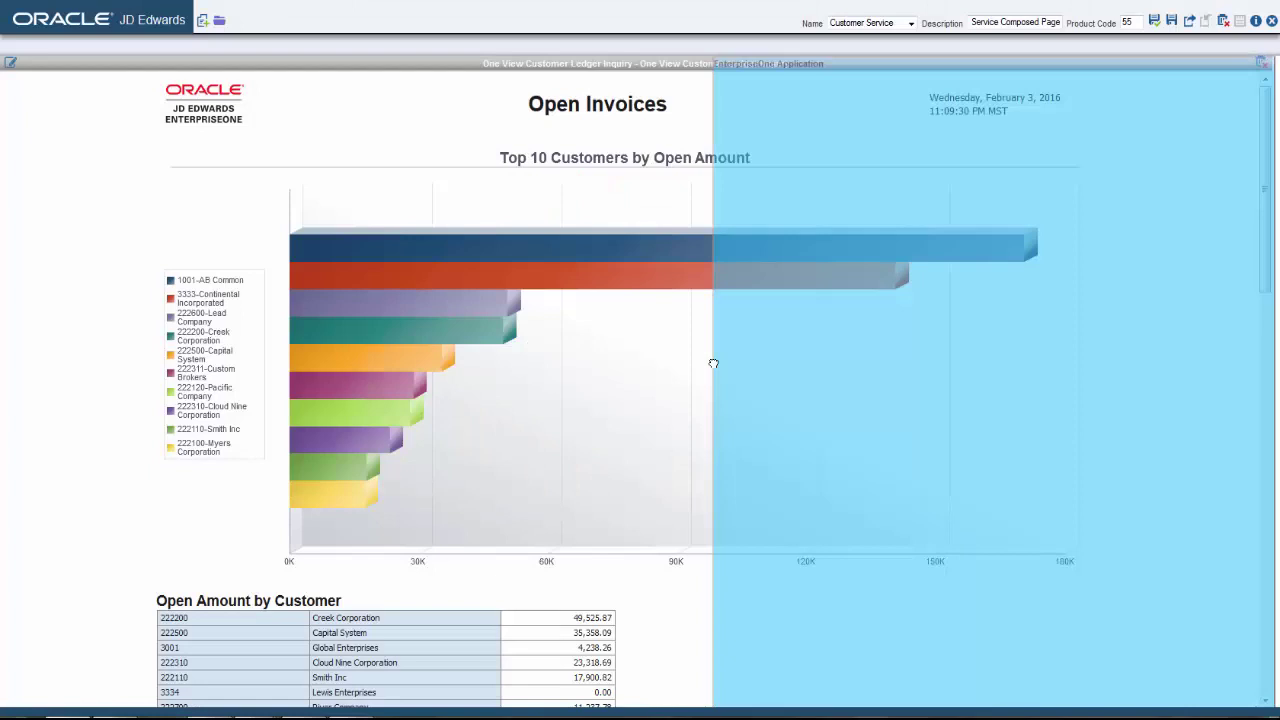
left_click_drag(713, 363, 712, 362)
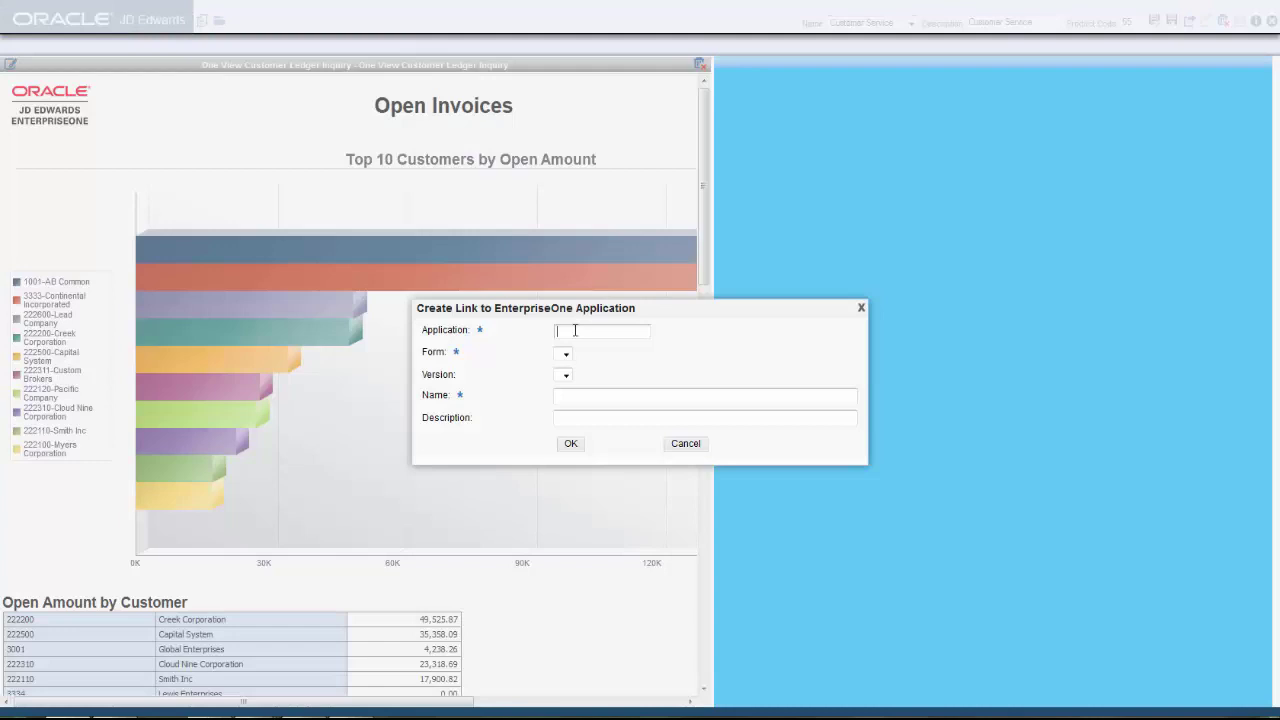
type("P01012")
key("Tab")
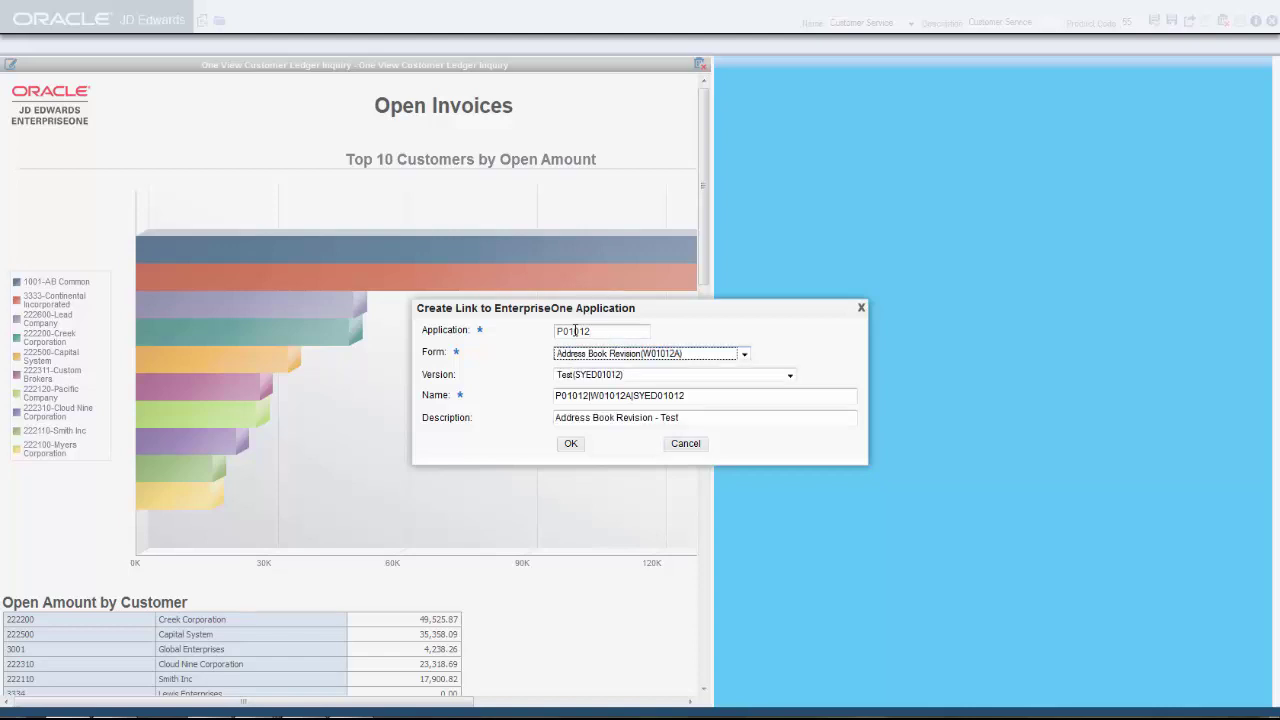
left_click(790, 376)
left_click(741, 508)
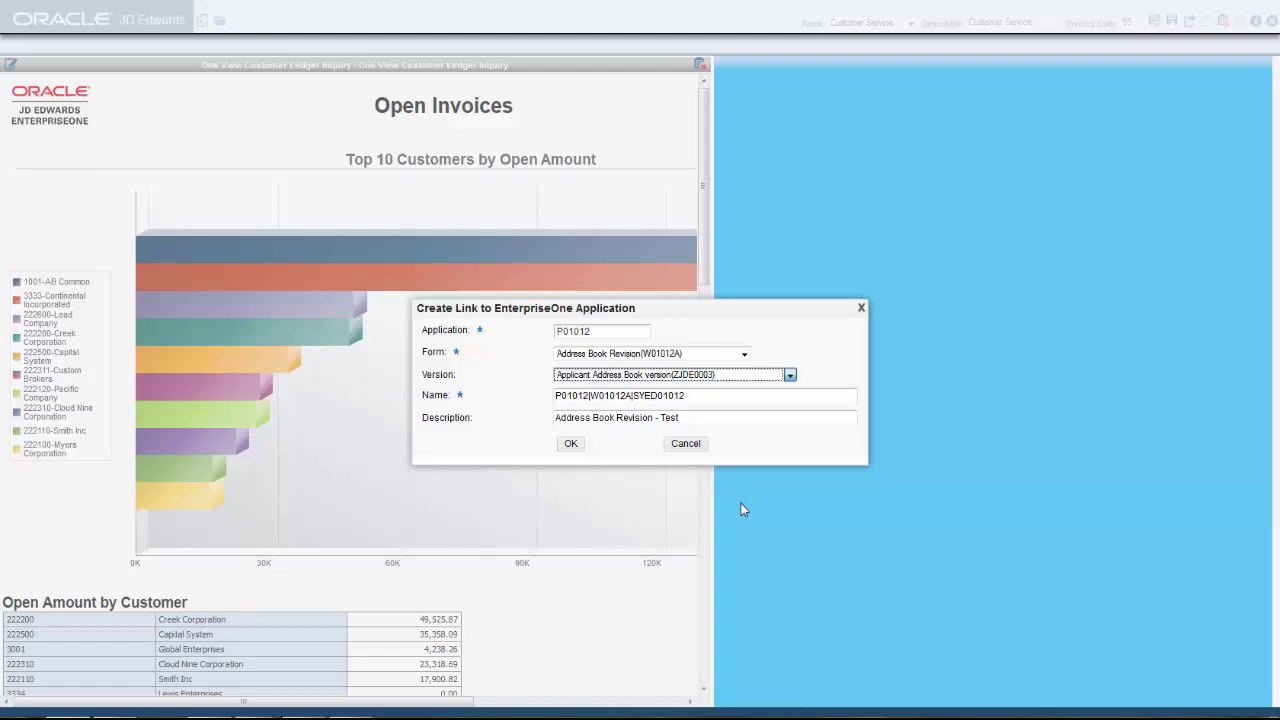
left_click(581, 443)
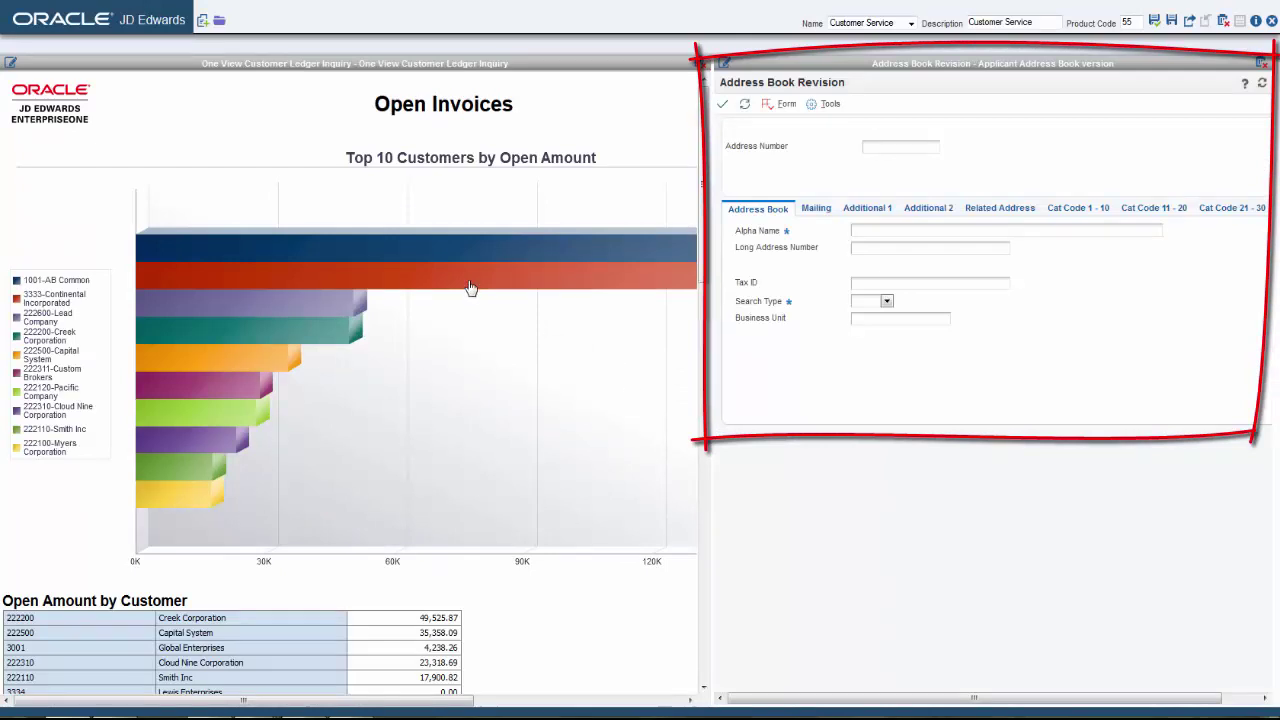
left_click(203, 25)
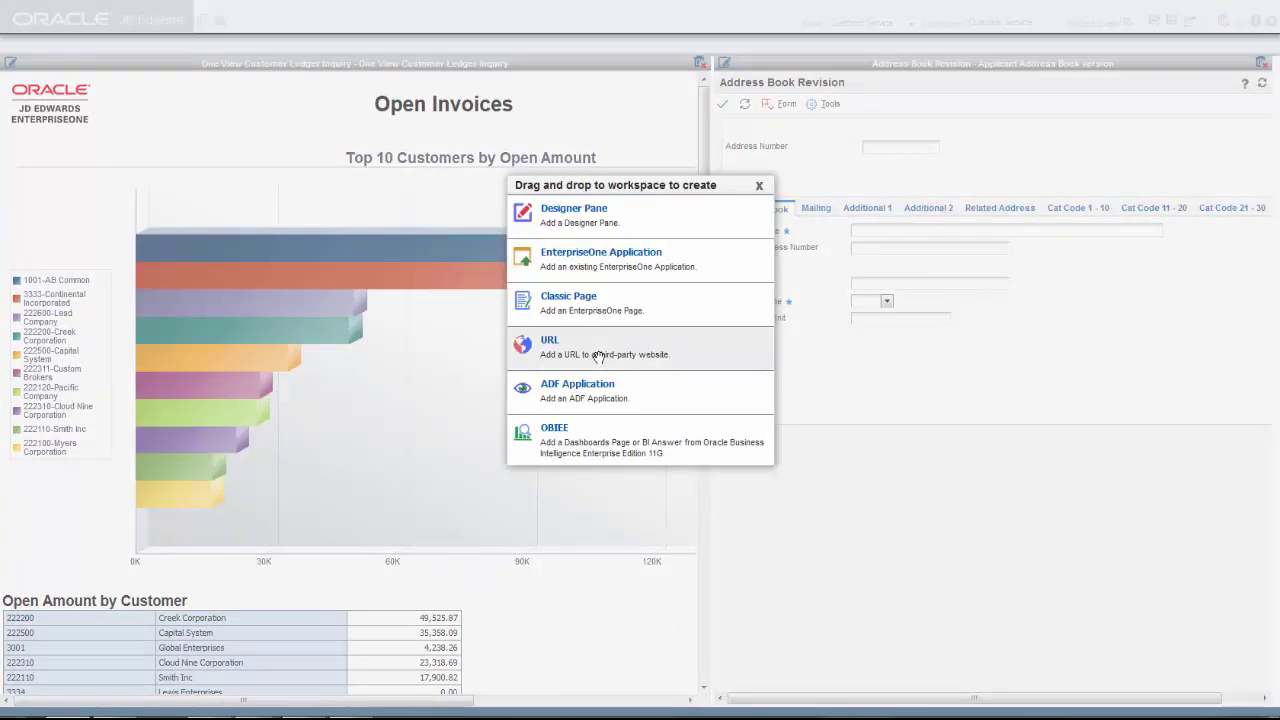
left_click_drag(597, 356, 995, 403)
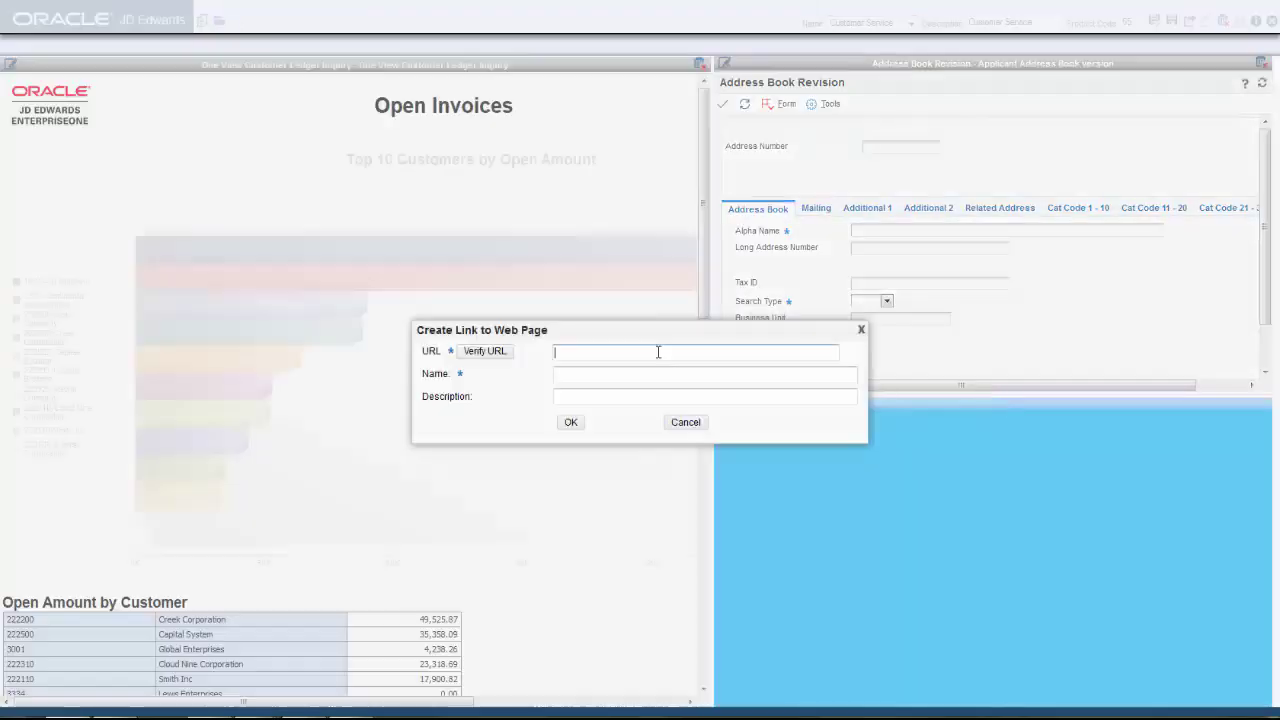
type("www")
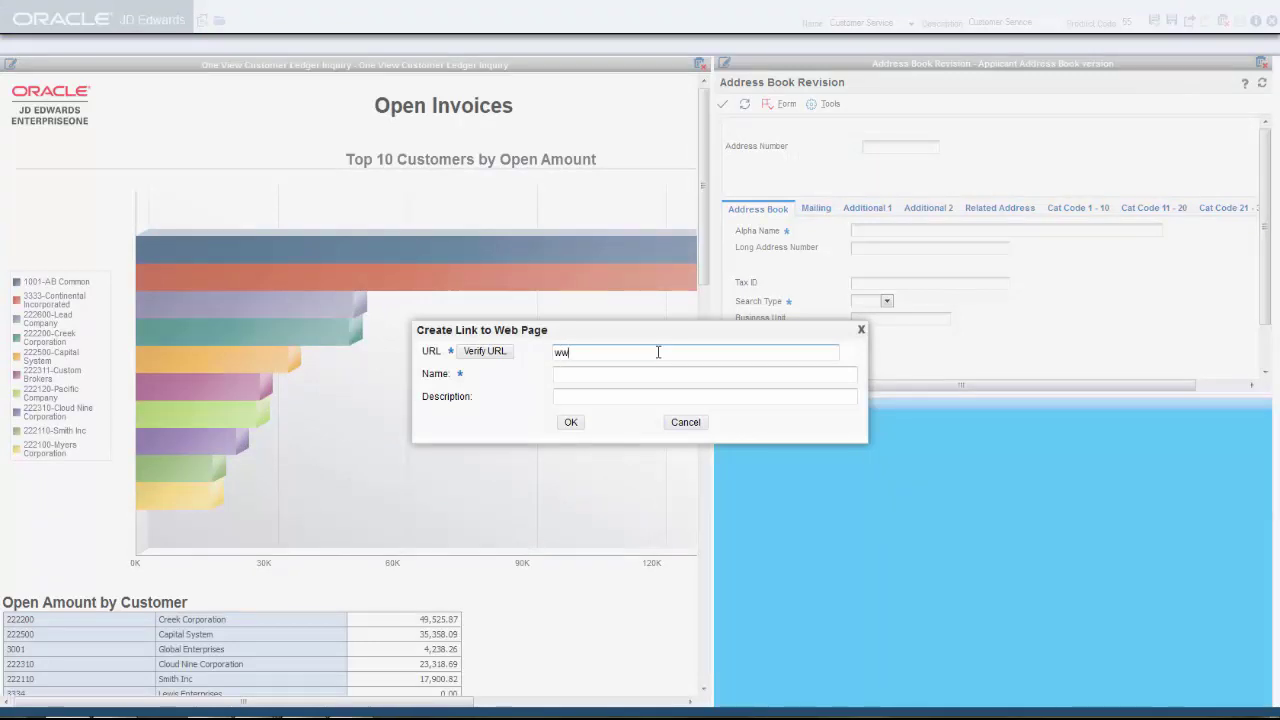
type(".learnjde.com")
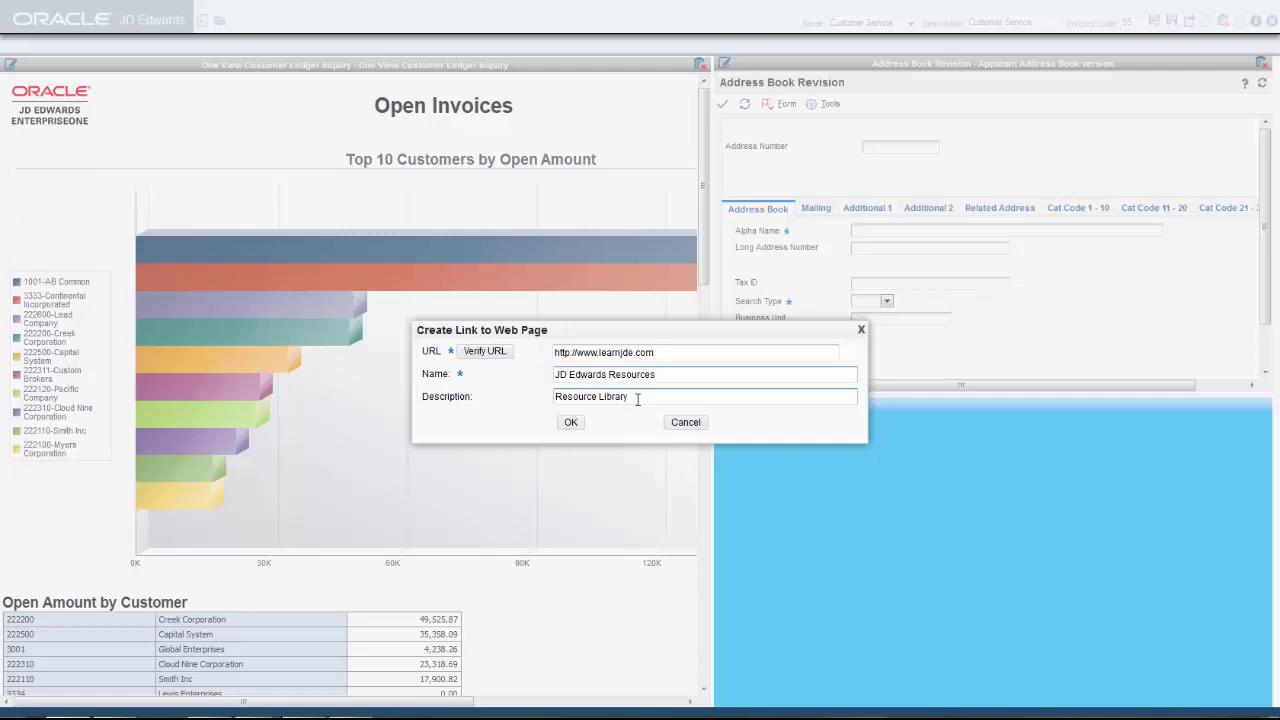
left_click(571, 423)
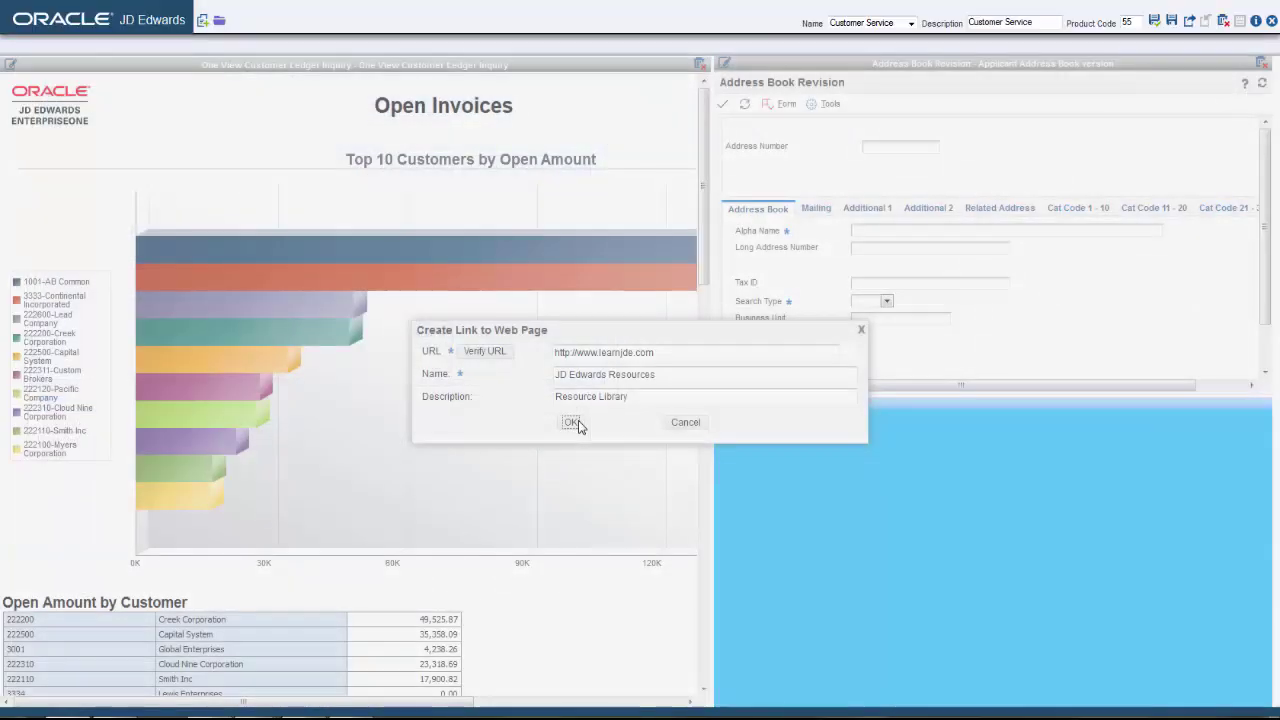
Add the Resource Library panel, narrow Open Invoices, and move Resource Library into the middle column.
left_click(573, 423)
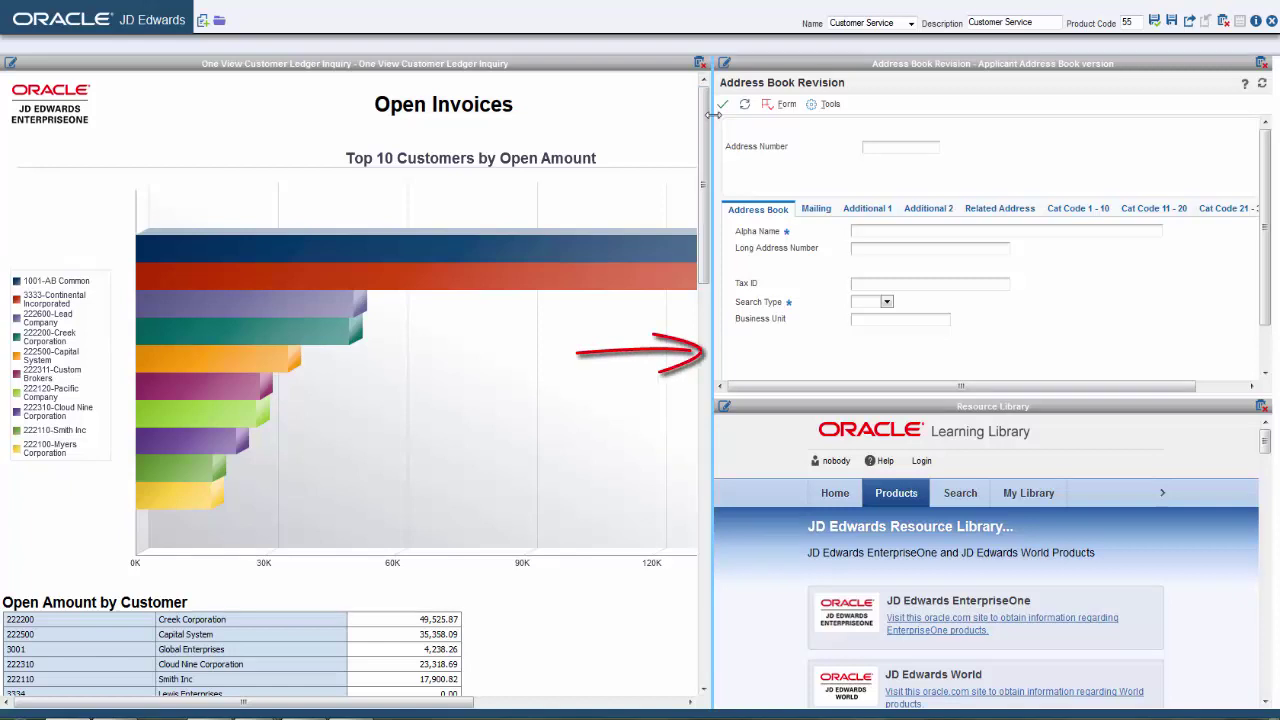
left_click_drag(712, 115, 456, 157)
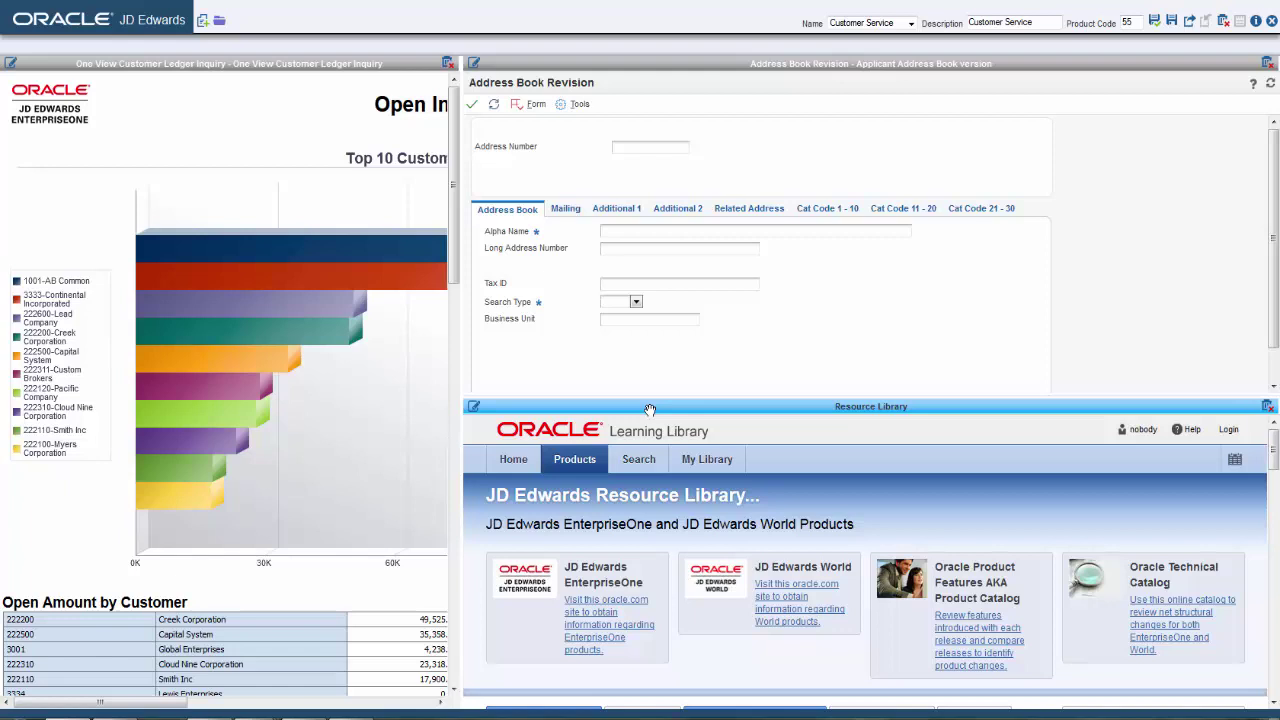
left_click_drag(650, 410, 349, 260)
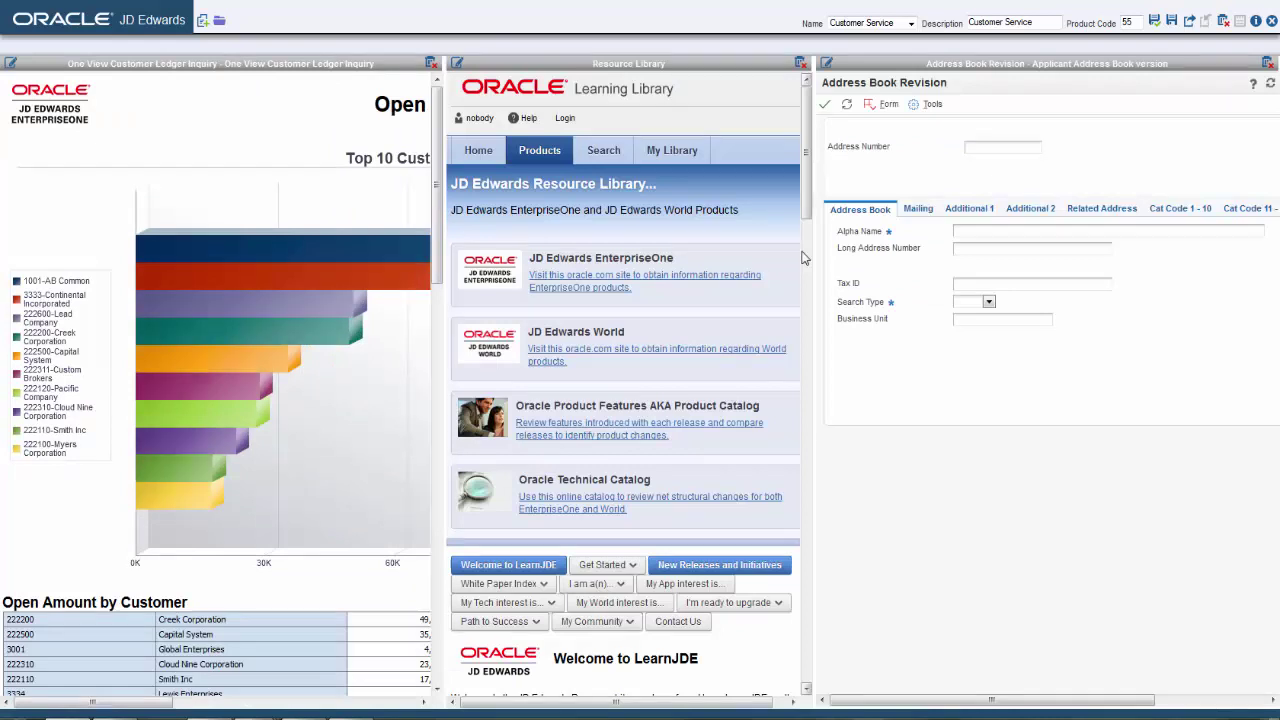
Save the Customer Service layout, exit composing, and start another new composed page via (Create).
left_click(1156, 24)
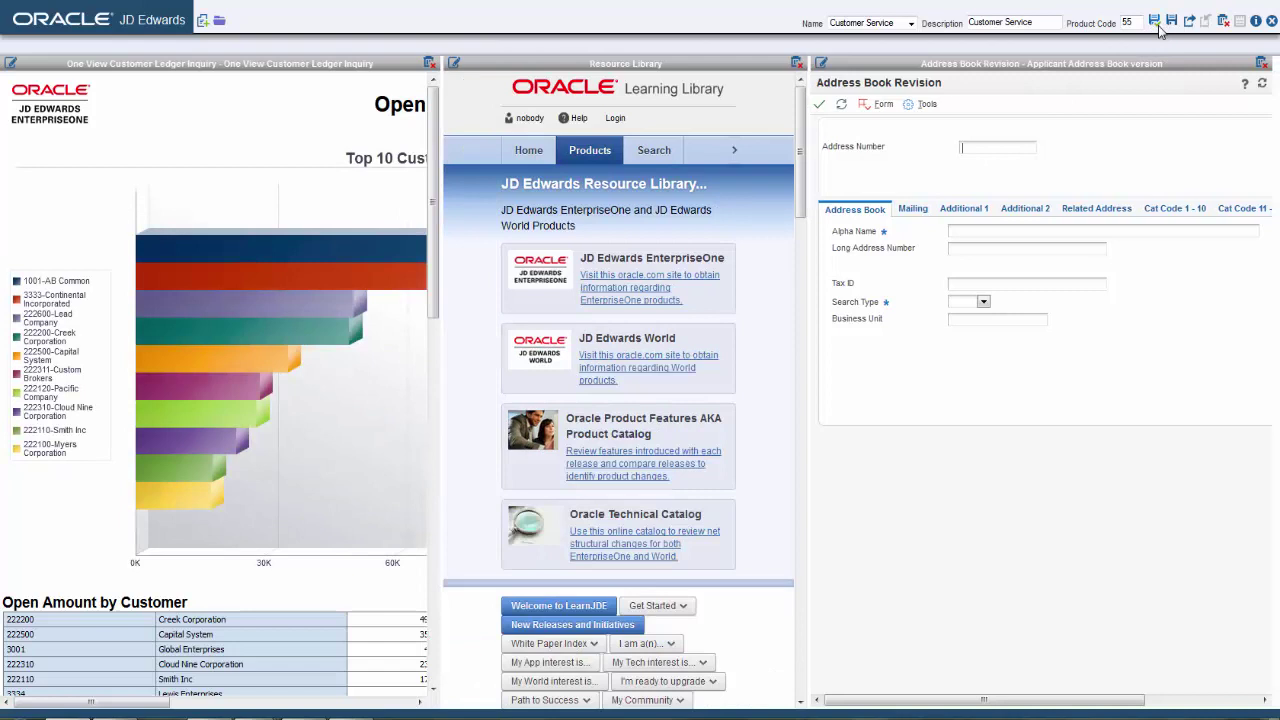
left_click(1271, 27)
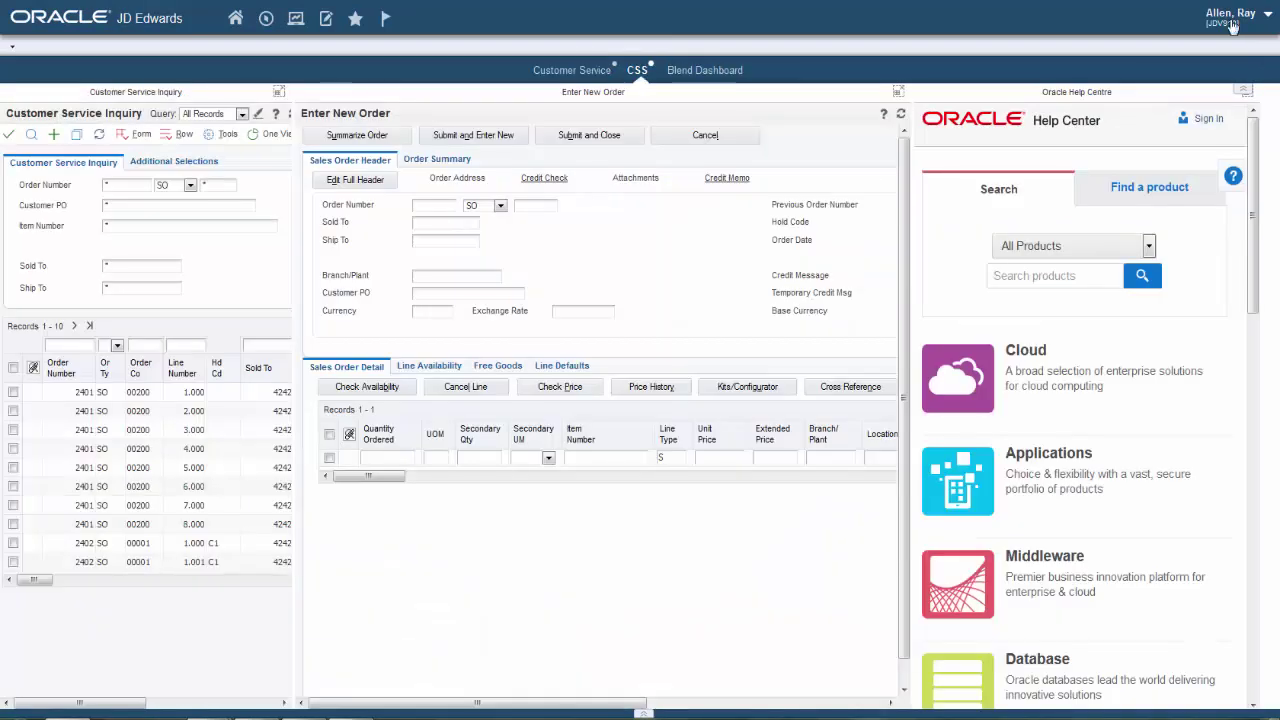
left_click(1234, 26)
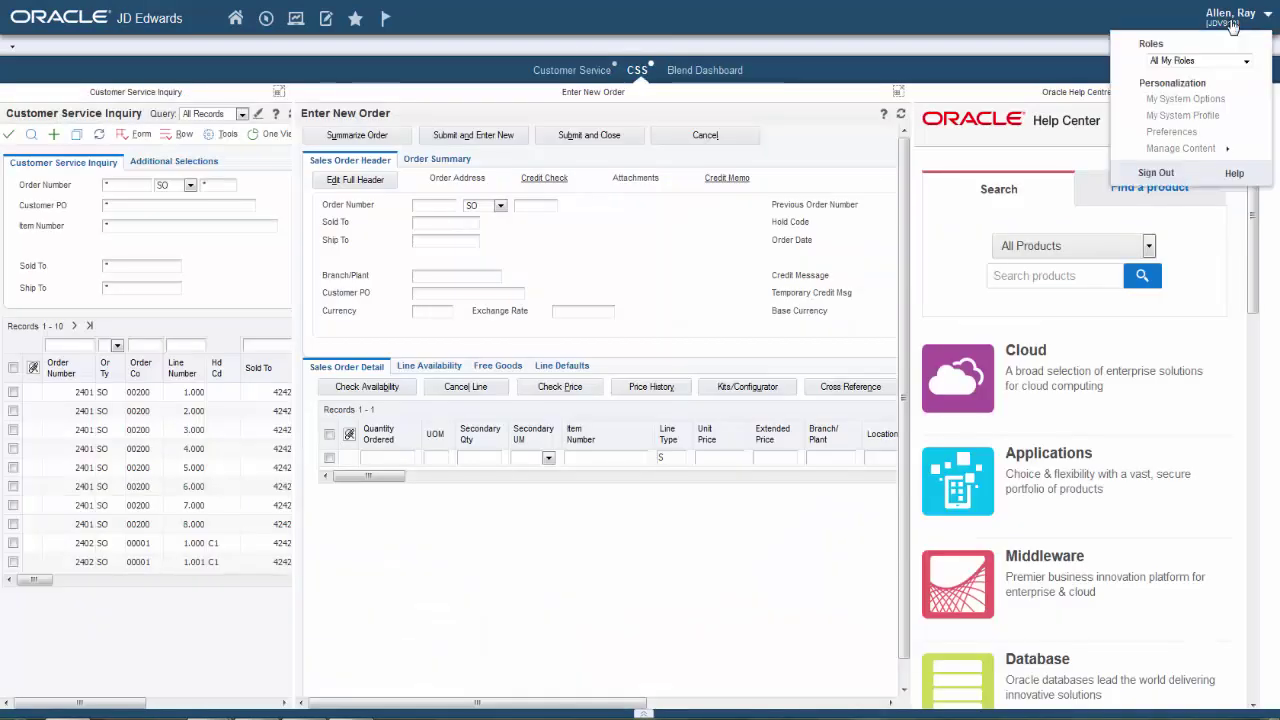
left_click(1211, 150)
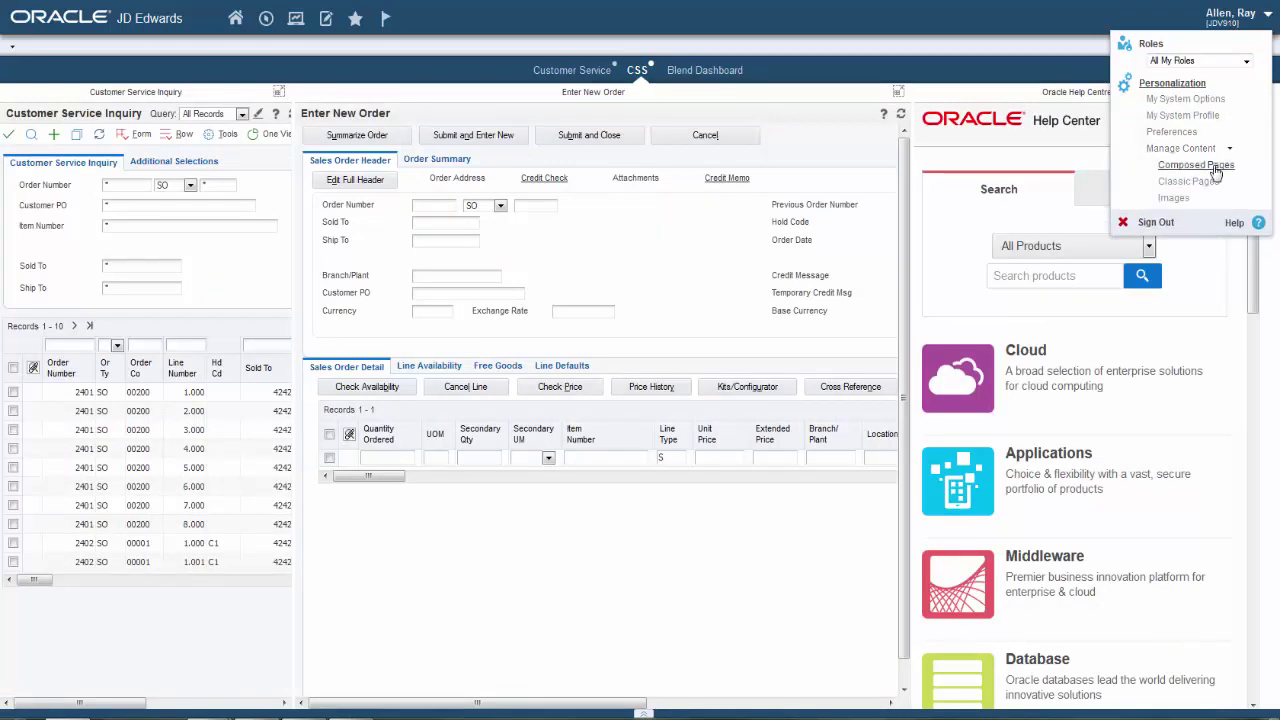
left_click(1213, 166)
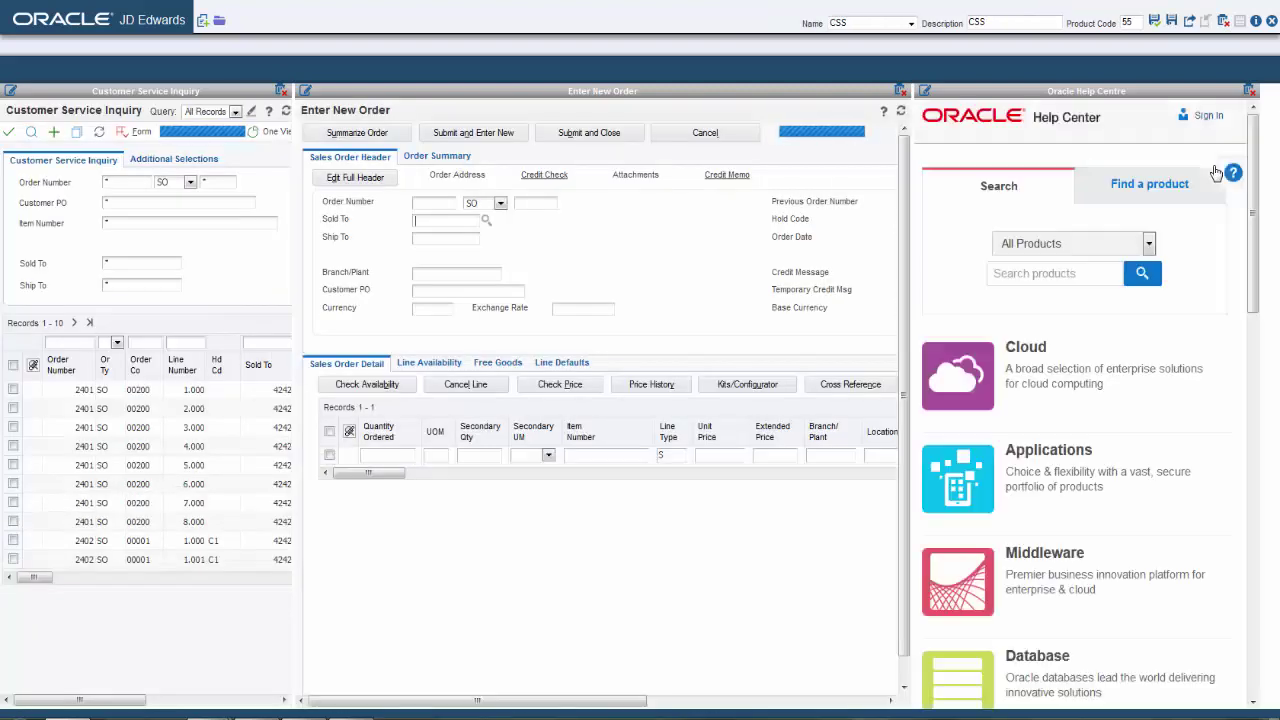
left_click(911, 23)
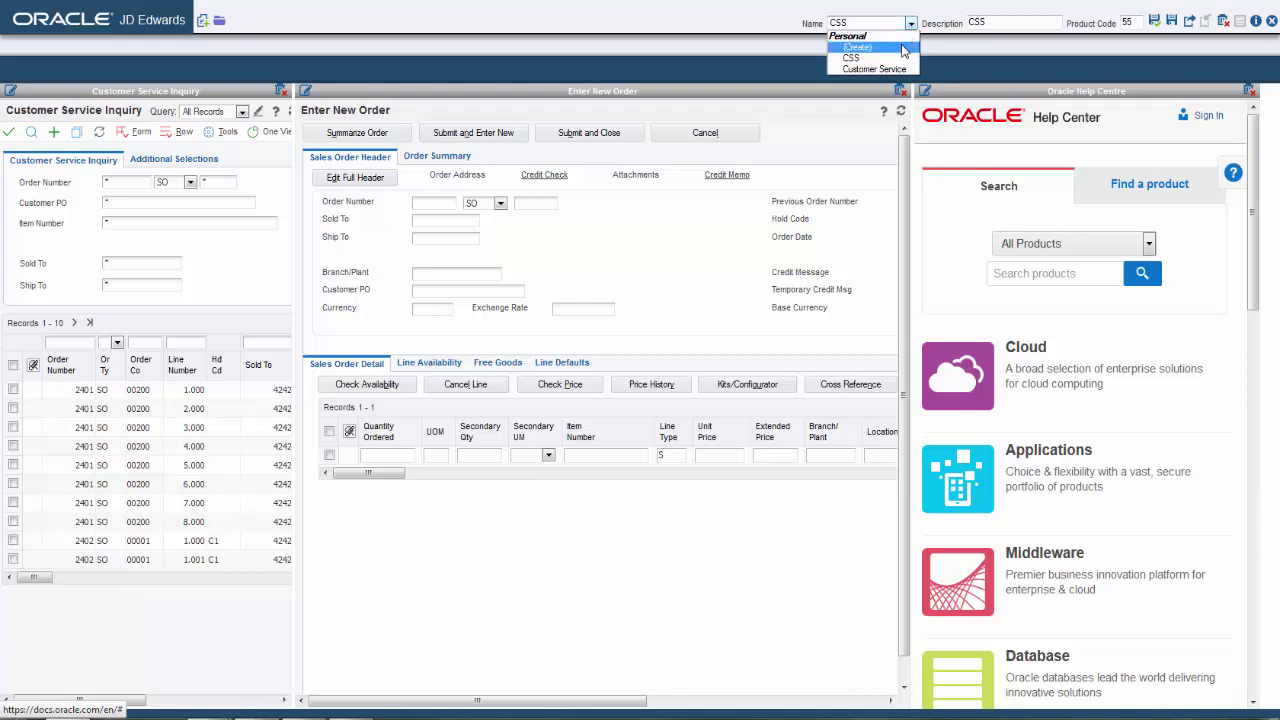
left_click(903, 48)
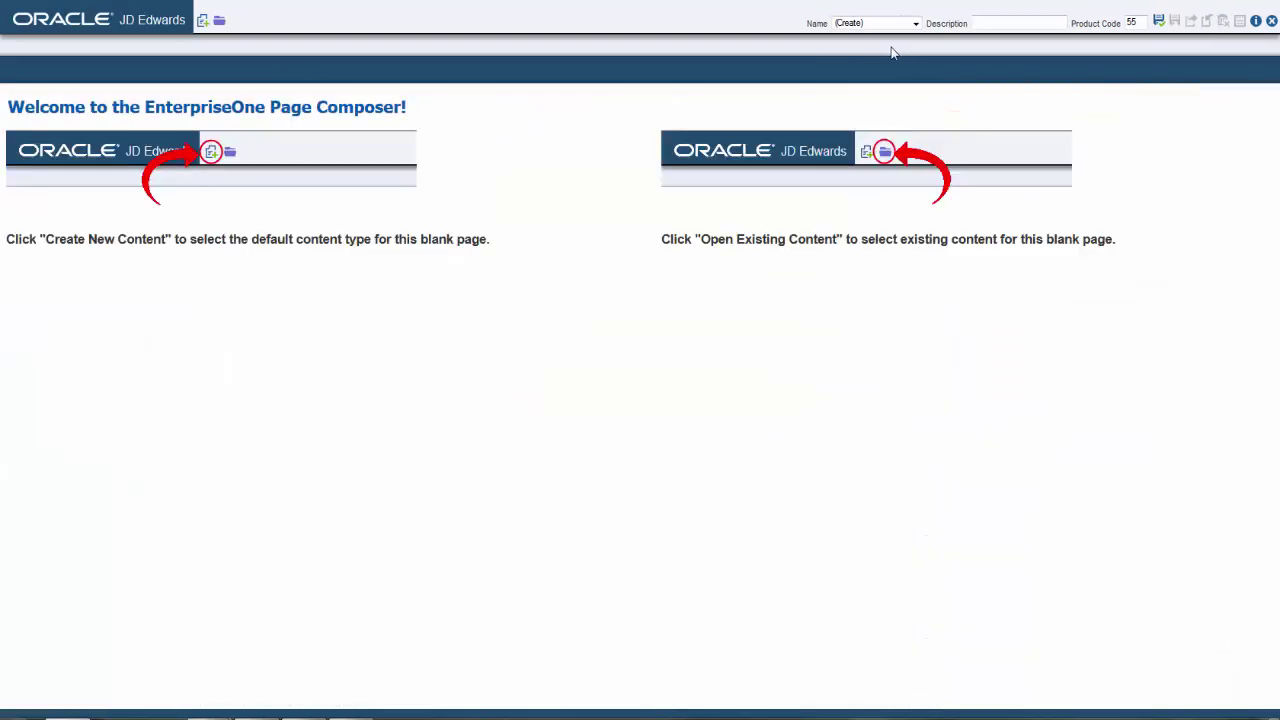
Link the Blend Dashboard classic page as the new page's content.
left_click(204, 24)
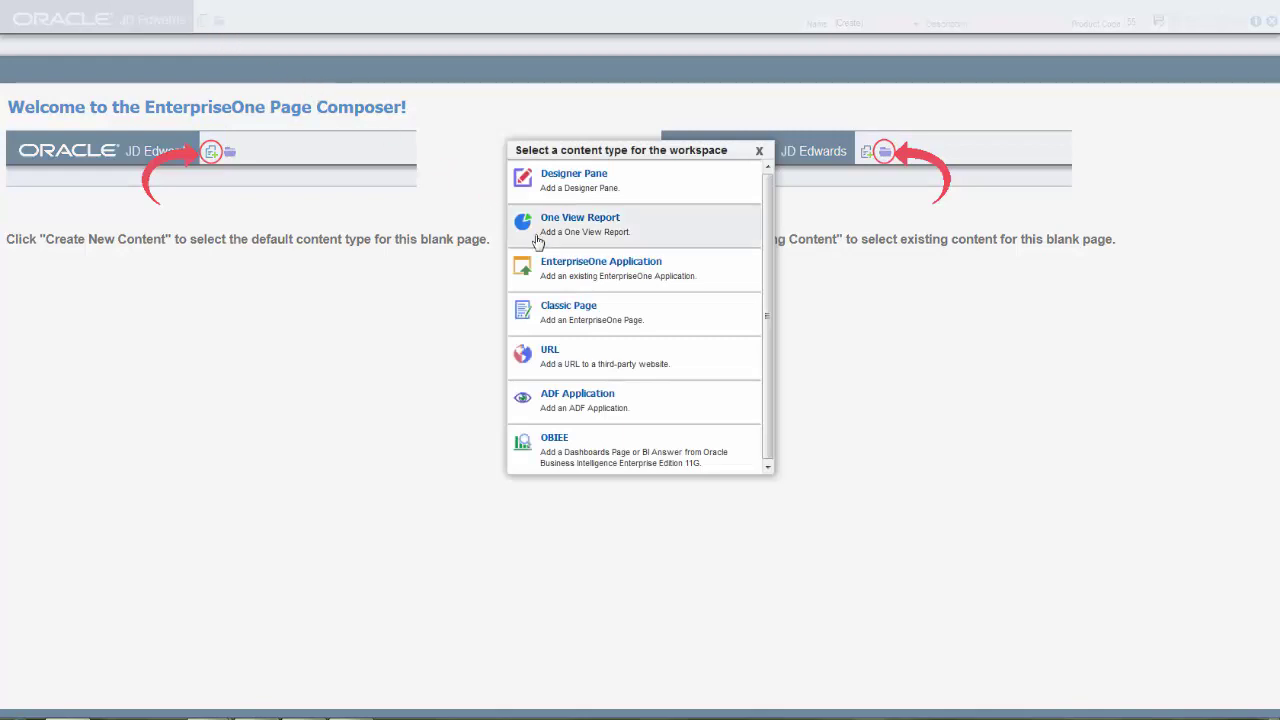
left_click(593, 318)
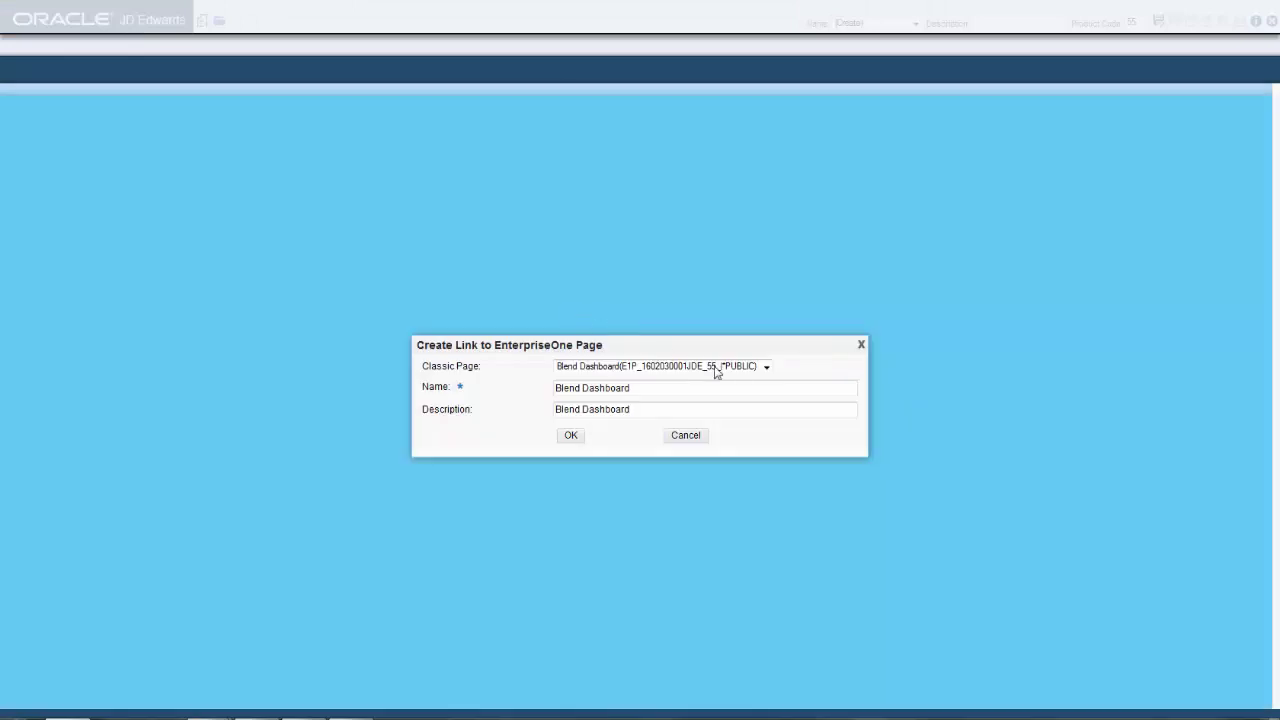
left_click(766, 367)
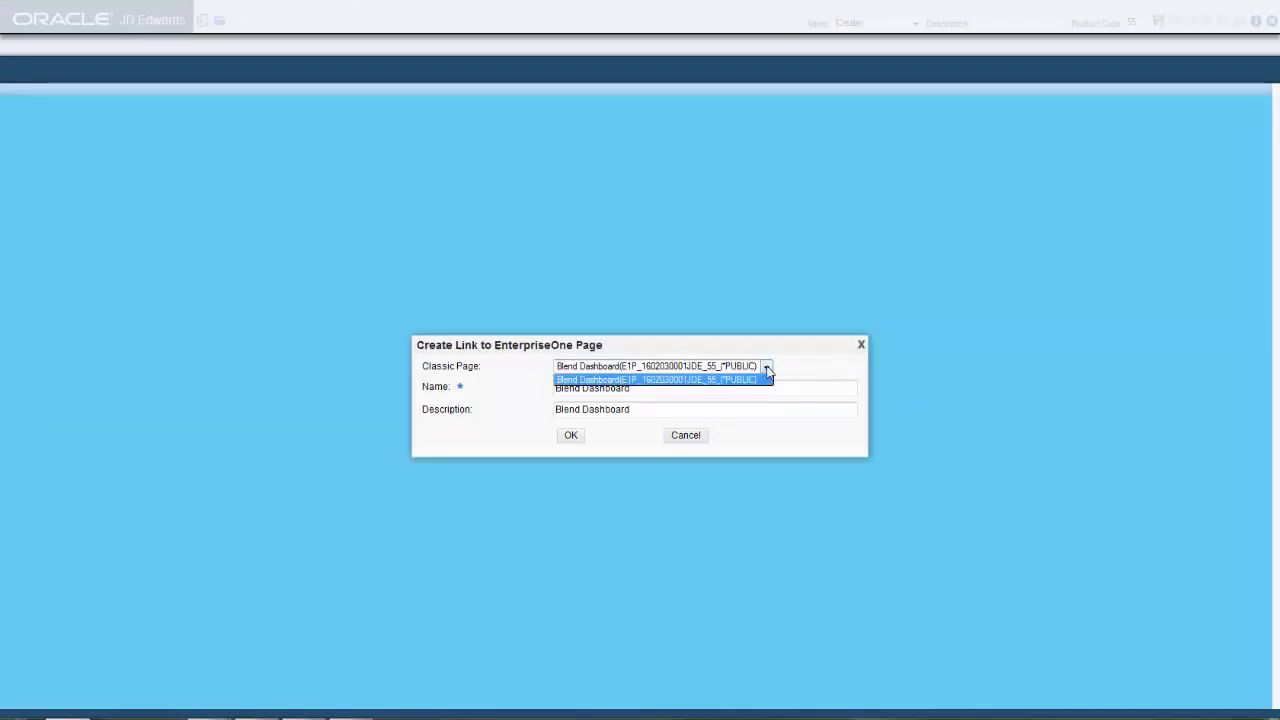
left_click(765, 380)
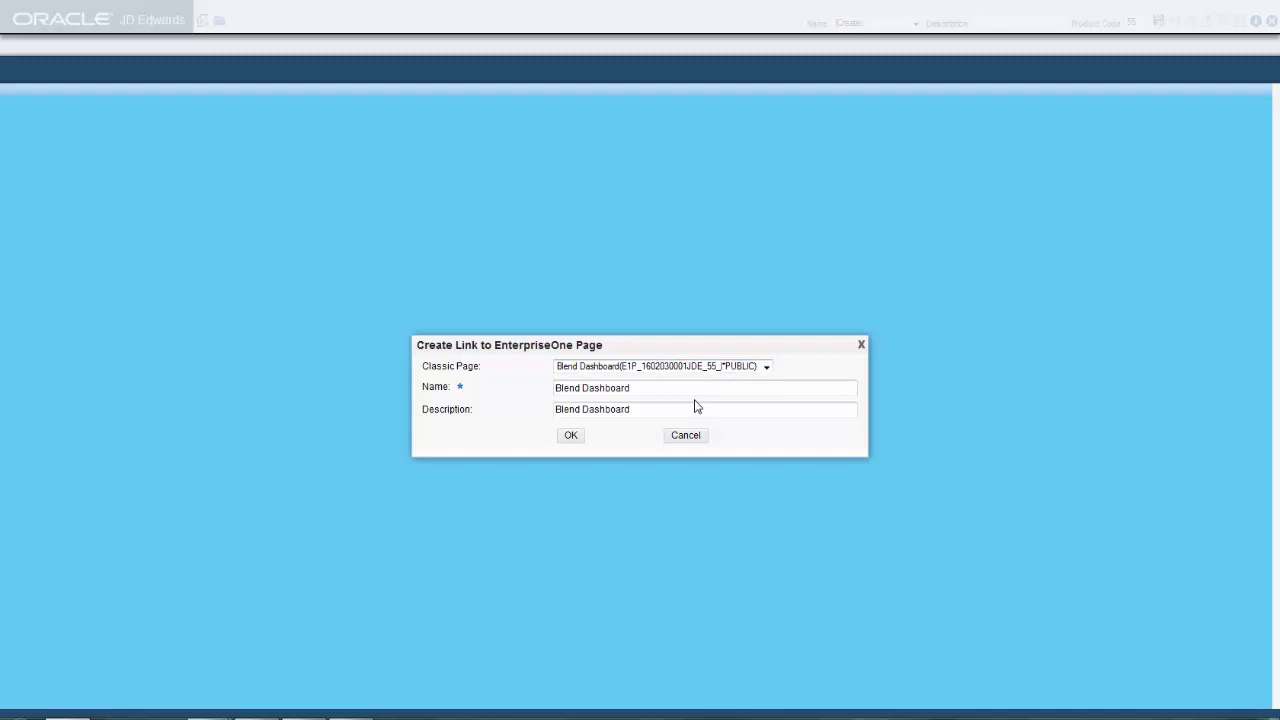
left_click(570, 436)
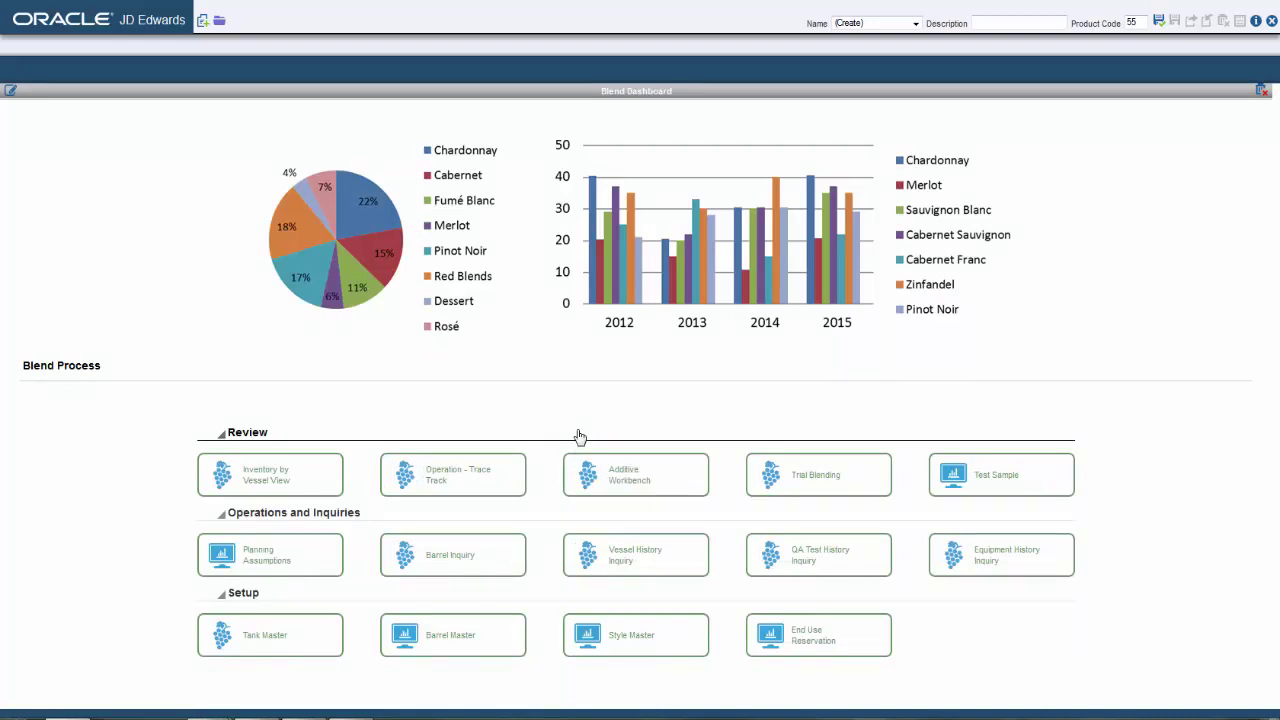
Add a right-half OBIEE pane showing Shared Folders > Sample Lite > Monthly Trending.
left_click(202, 22)
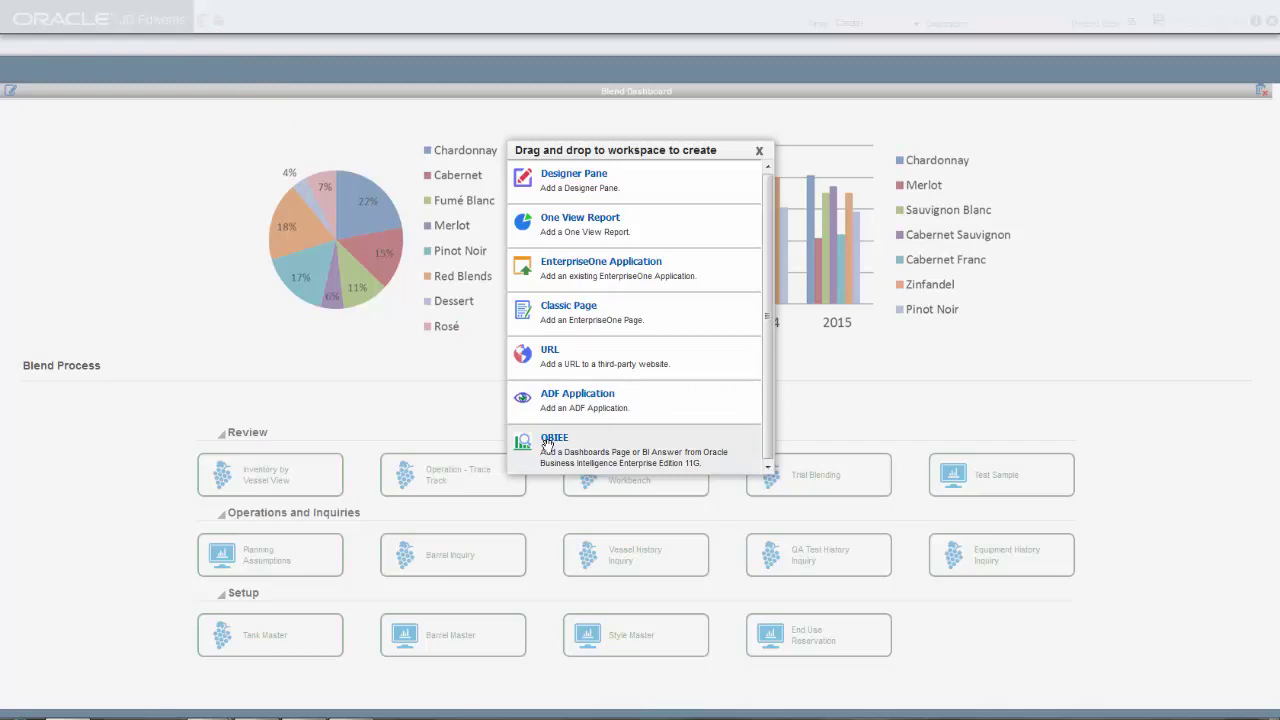
left_click_drag(548, 445, 687, 402)
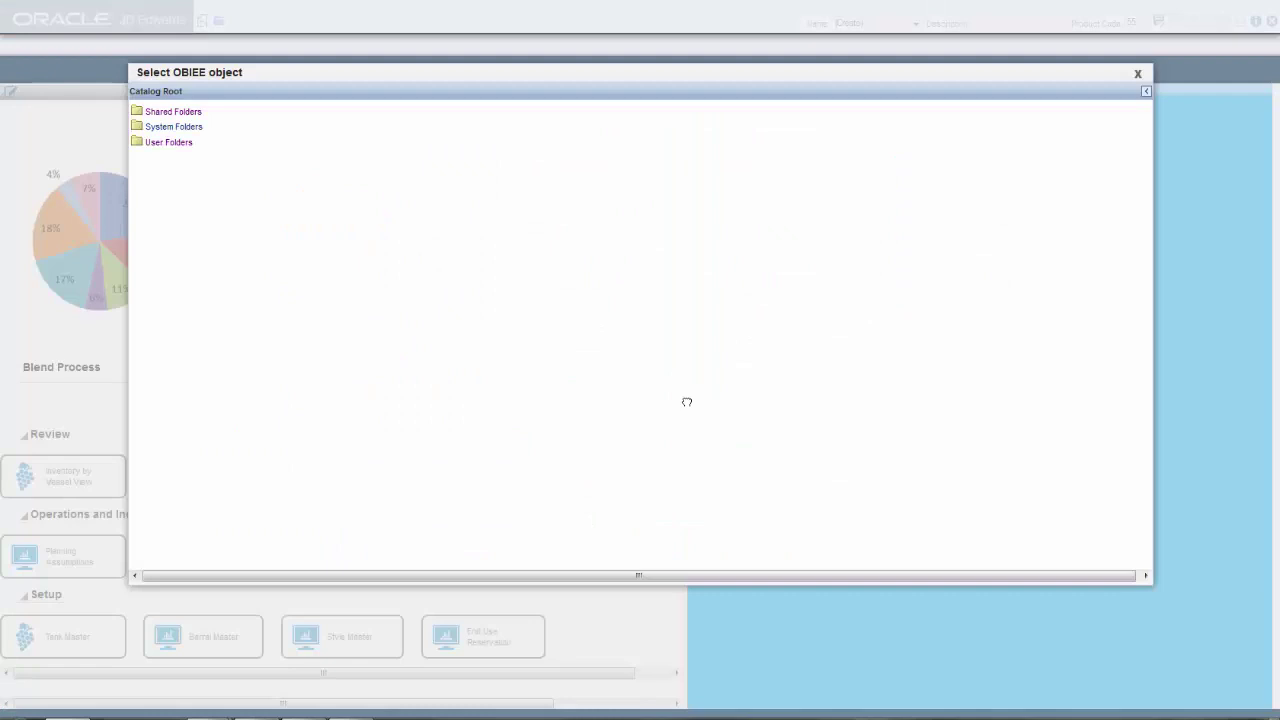
left_click(173, 111)
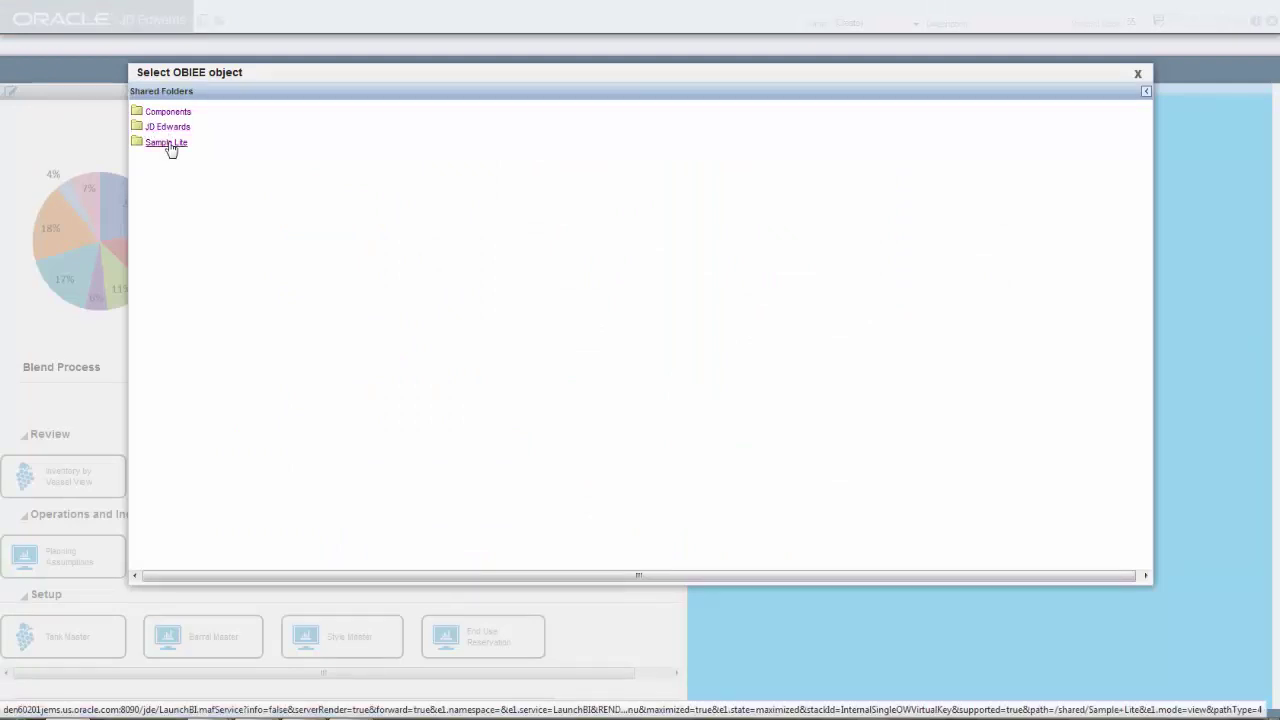
left_click(166, 143)
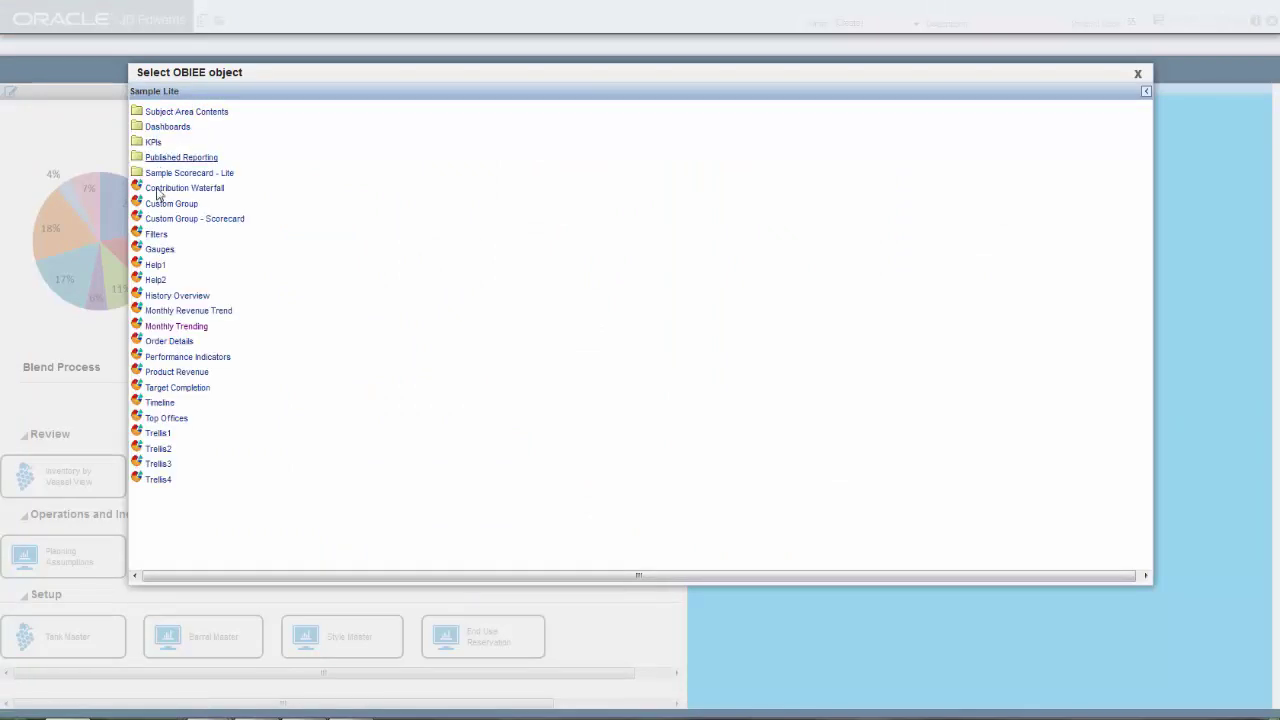
left_click(172, 327)
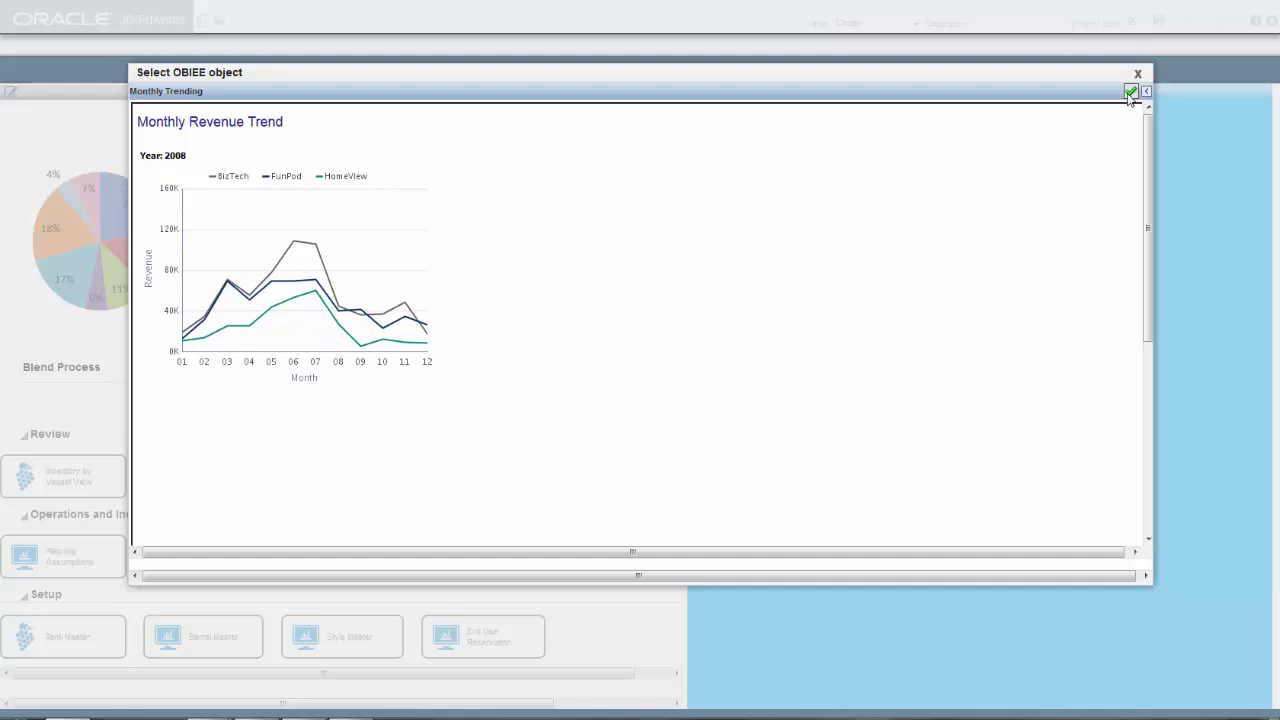
left_click(1130, 93)
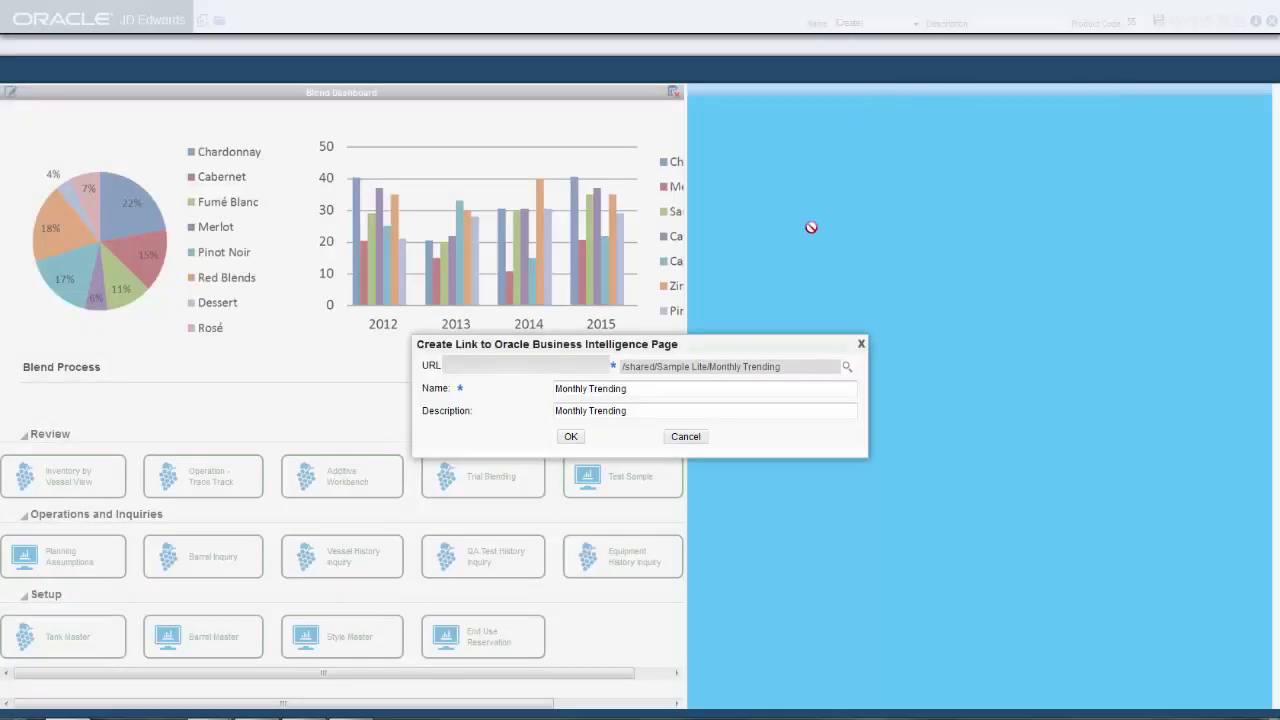
left_click(572, 440)
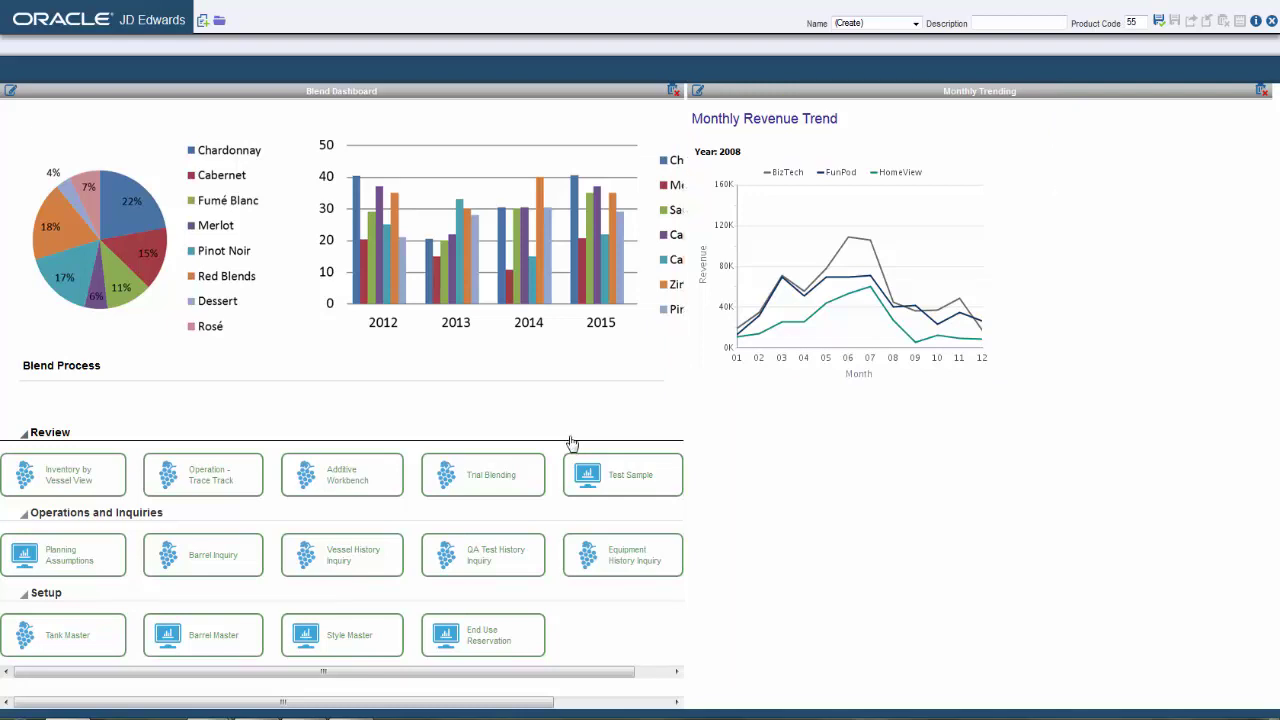
left_click(204, 22)
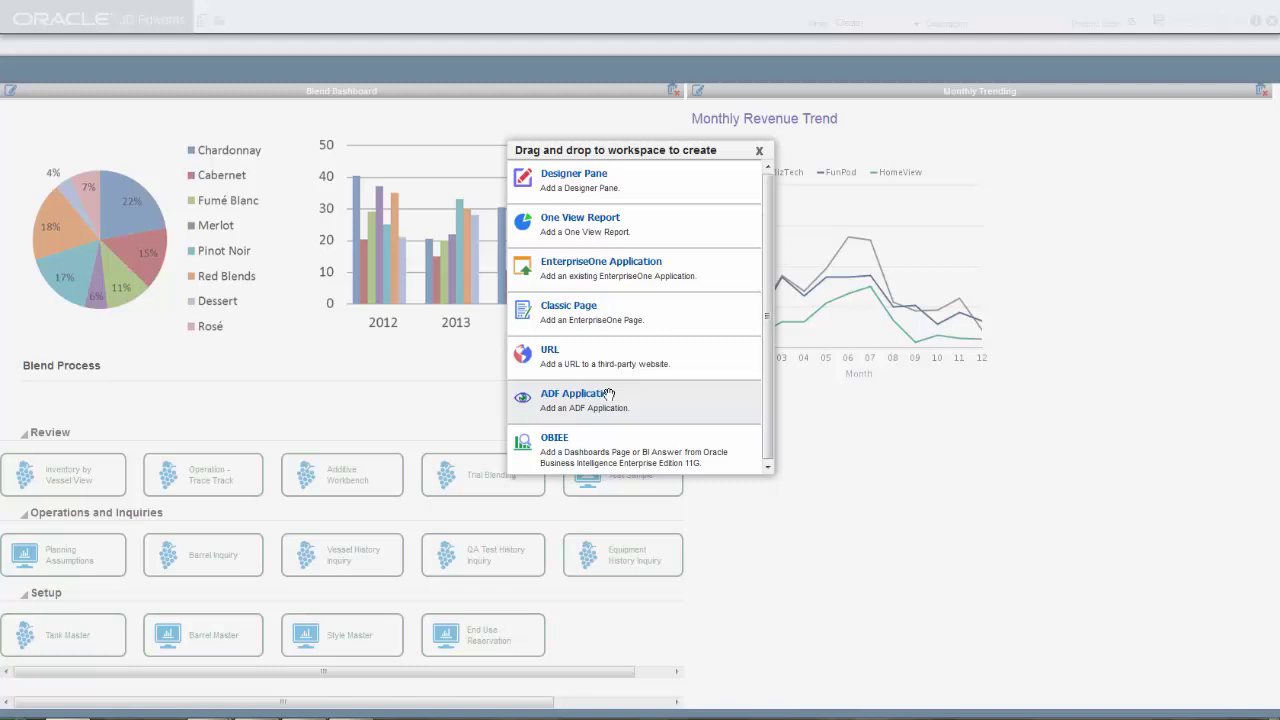
left_click_drag(608, 395, 994, 380)
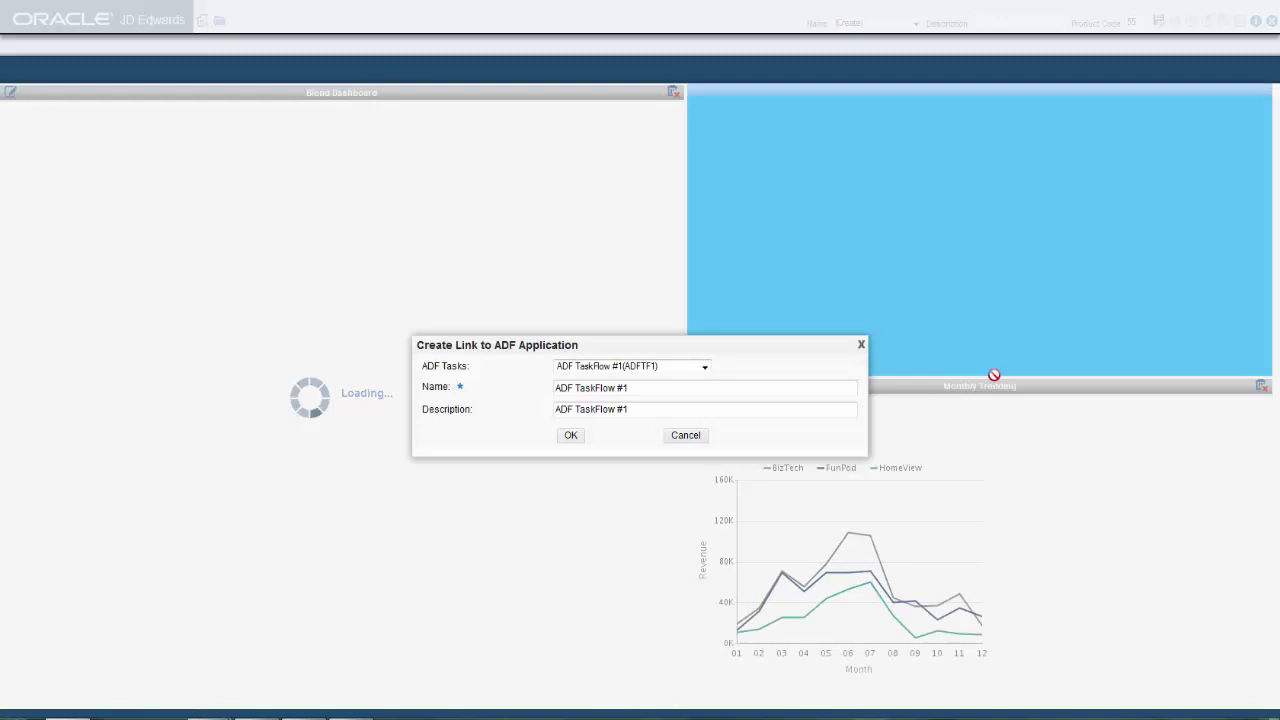
left_click(705, 369)
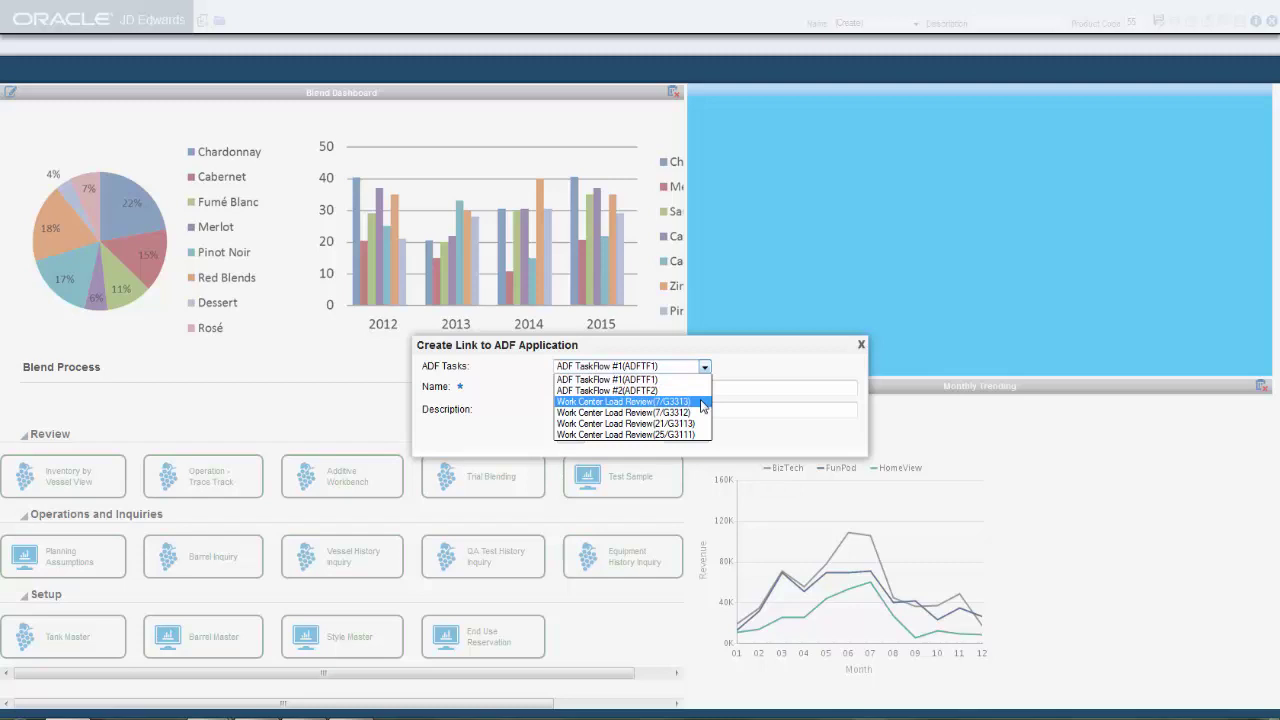
left_click(703, 401)
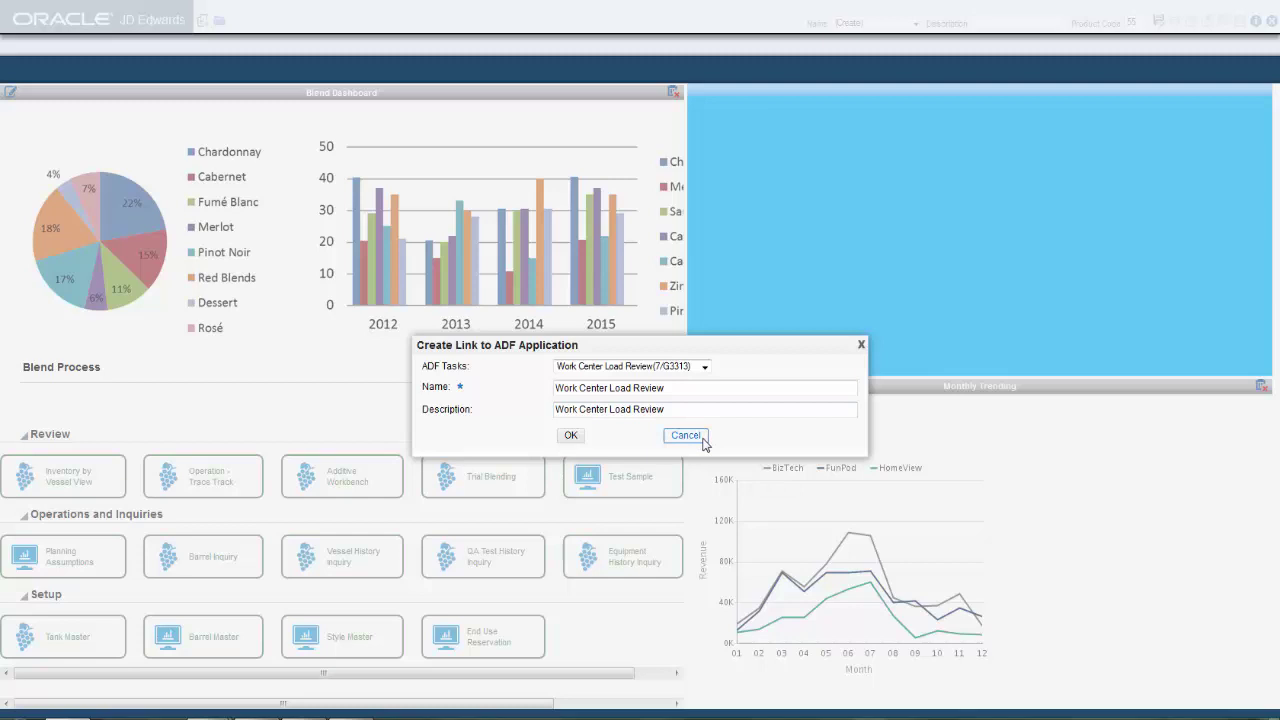
left_click(702, 442)
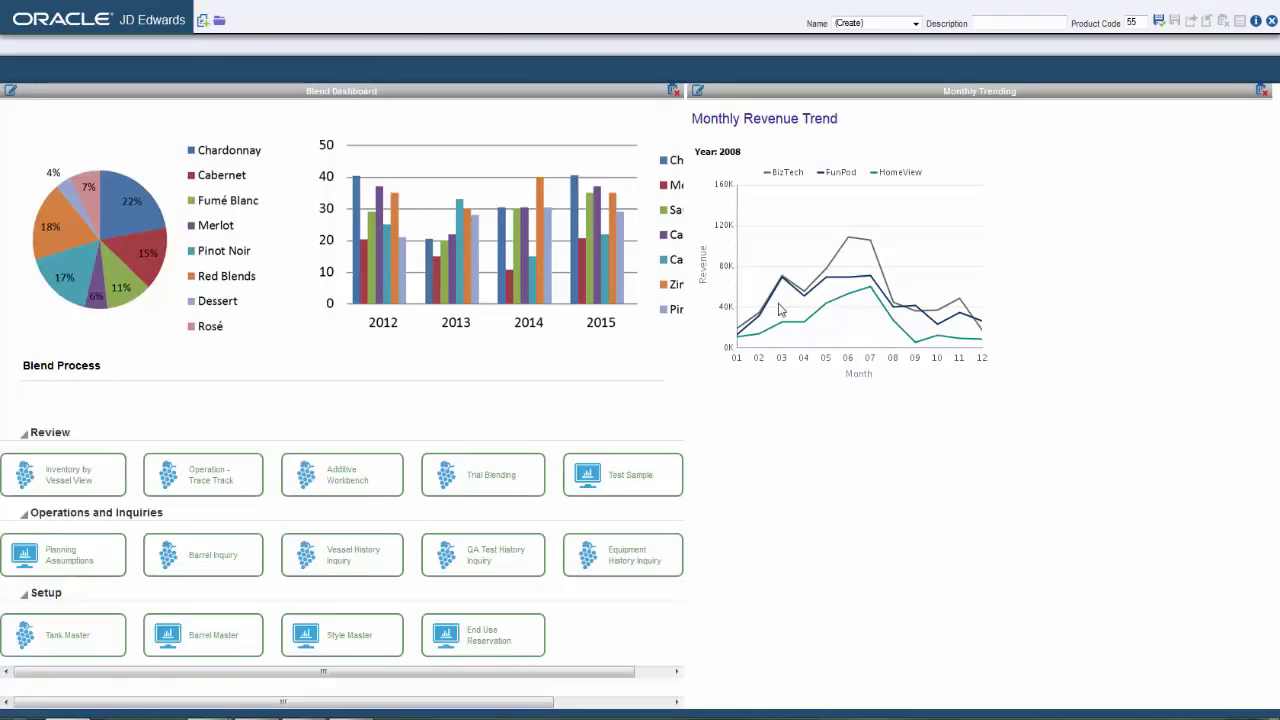
Save the composed page as 'Blend Management' and confirm it appears among Personal pages.
left_click(1159, 24)
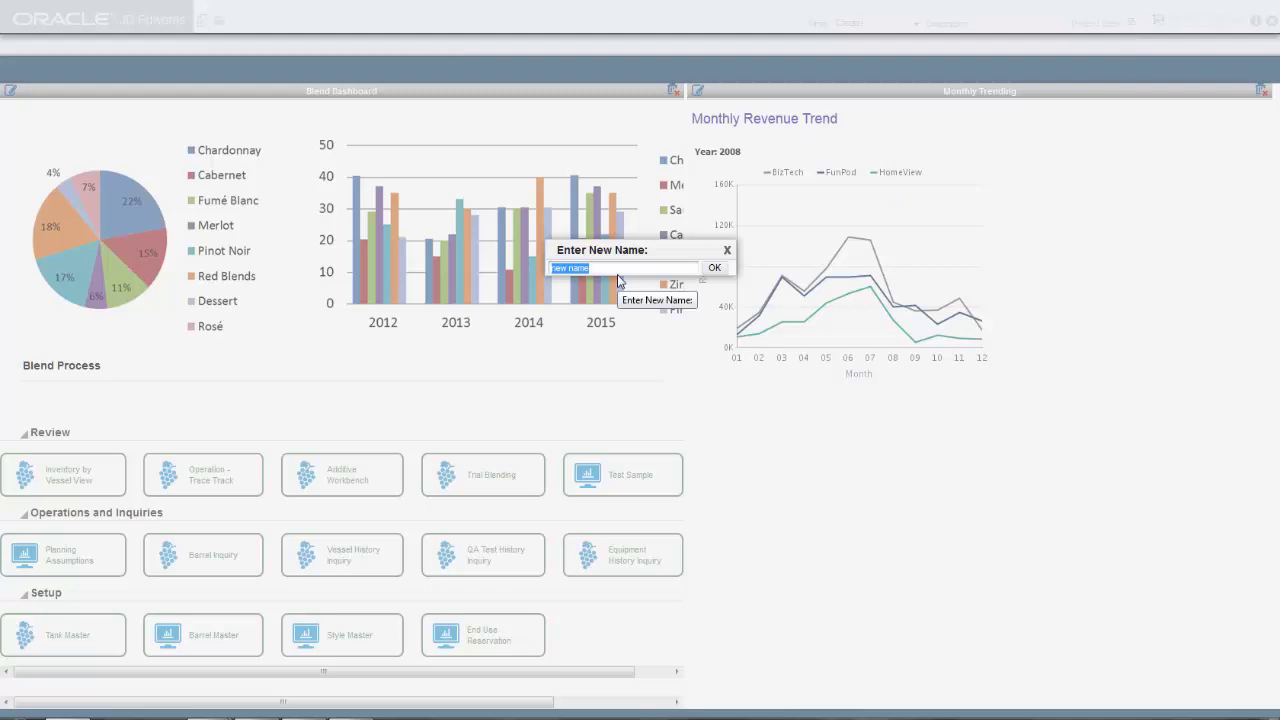
type("B")
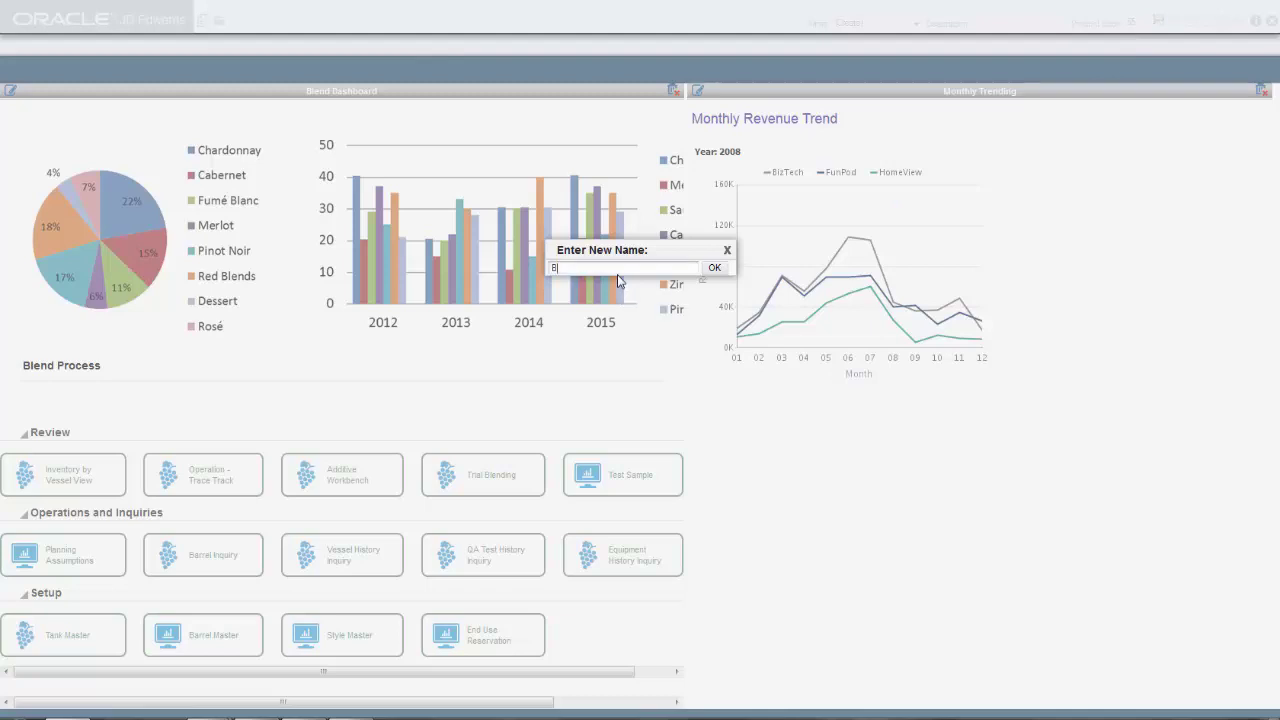
type("lend Management")
left_click(714, 267)
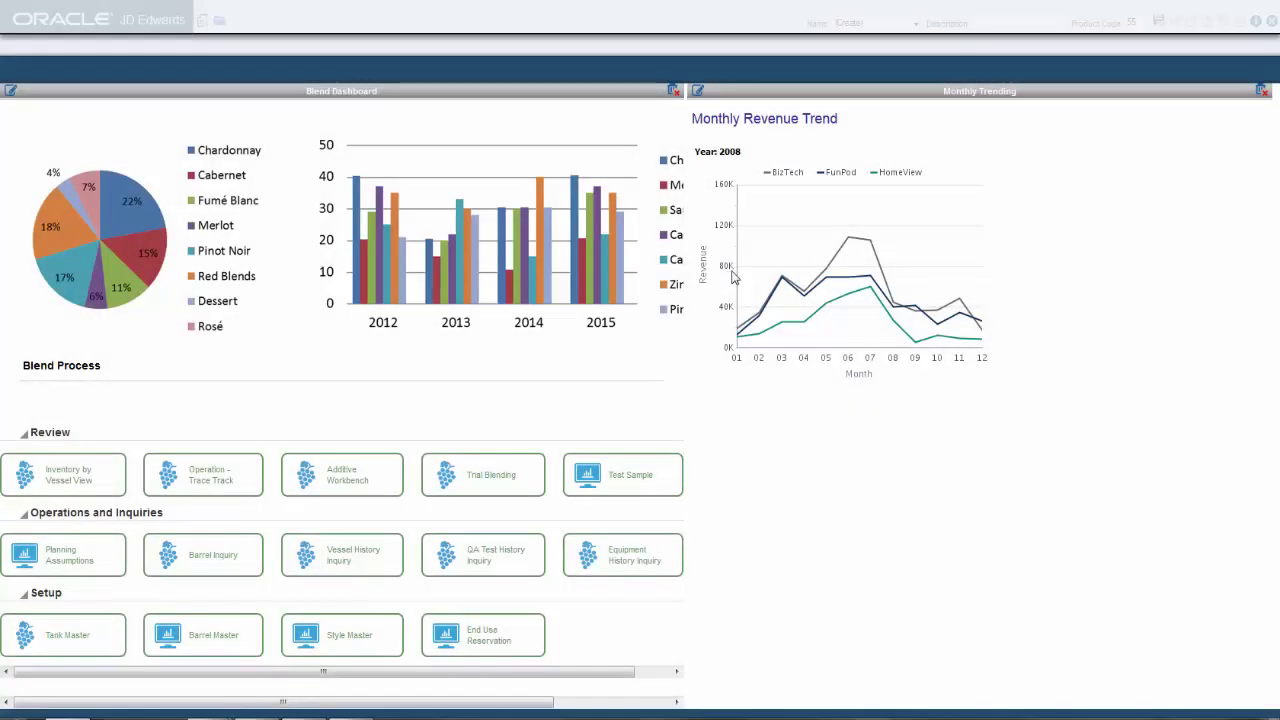
left_click(911, 27)
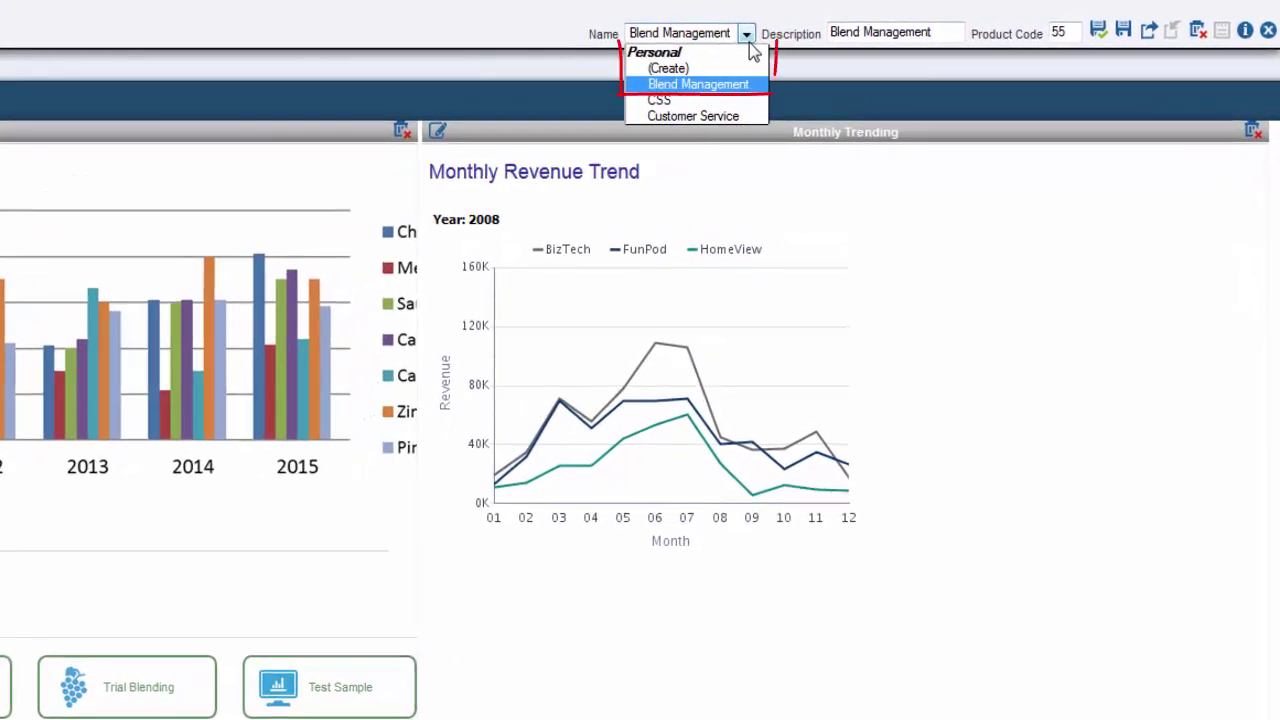
left_click(734, 84)
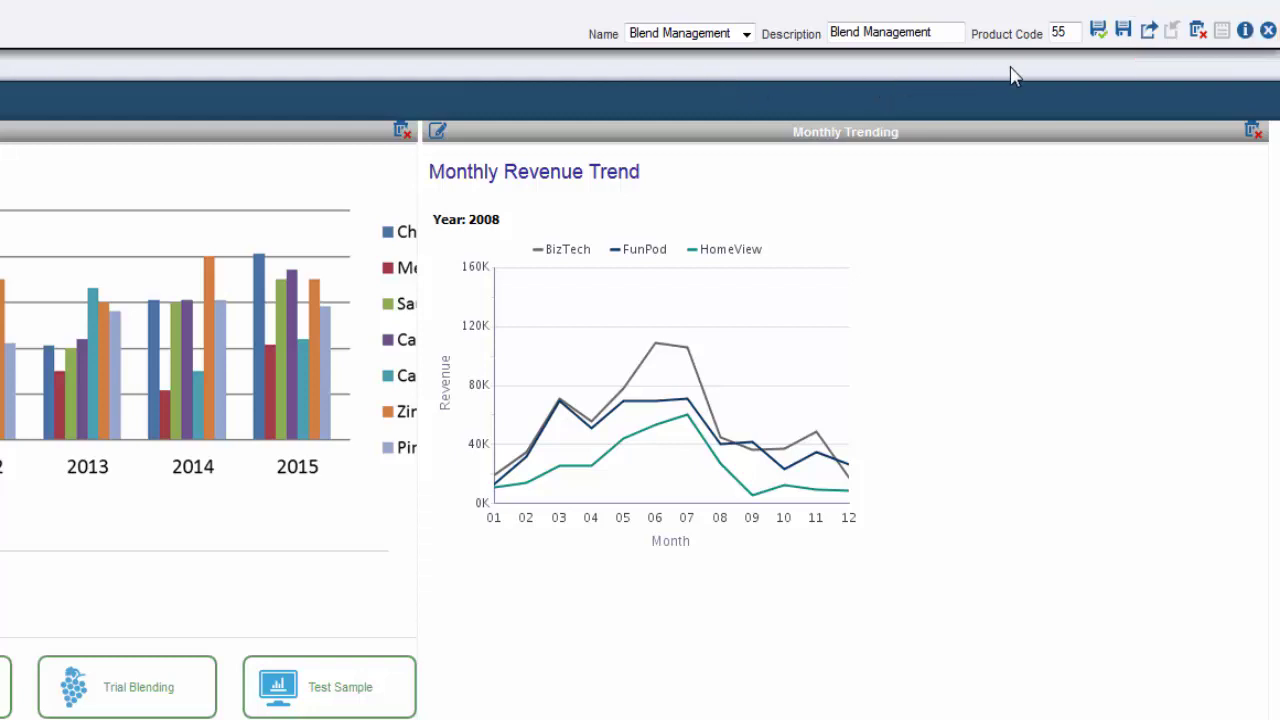
Request publishing for Blend Management and confirm it is listed under Pending Approval.
left_click(1150, 40)
left_click(748, 35)
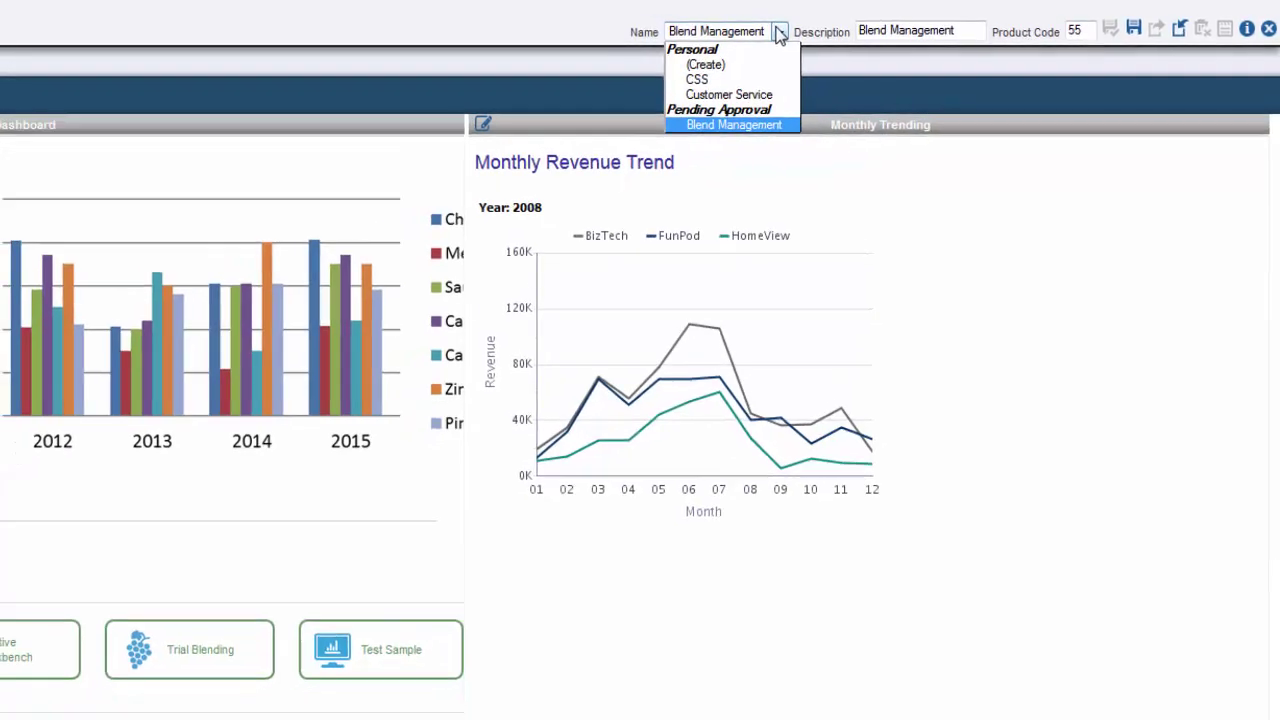
left_click(905, 225)
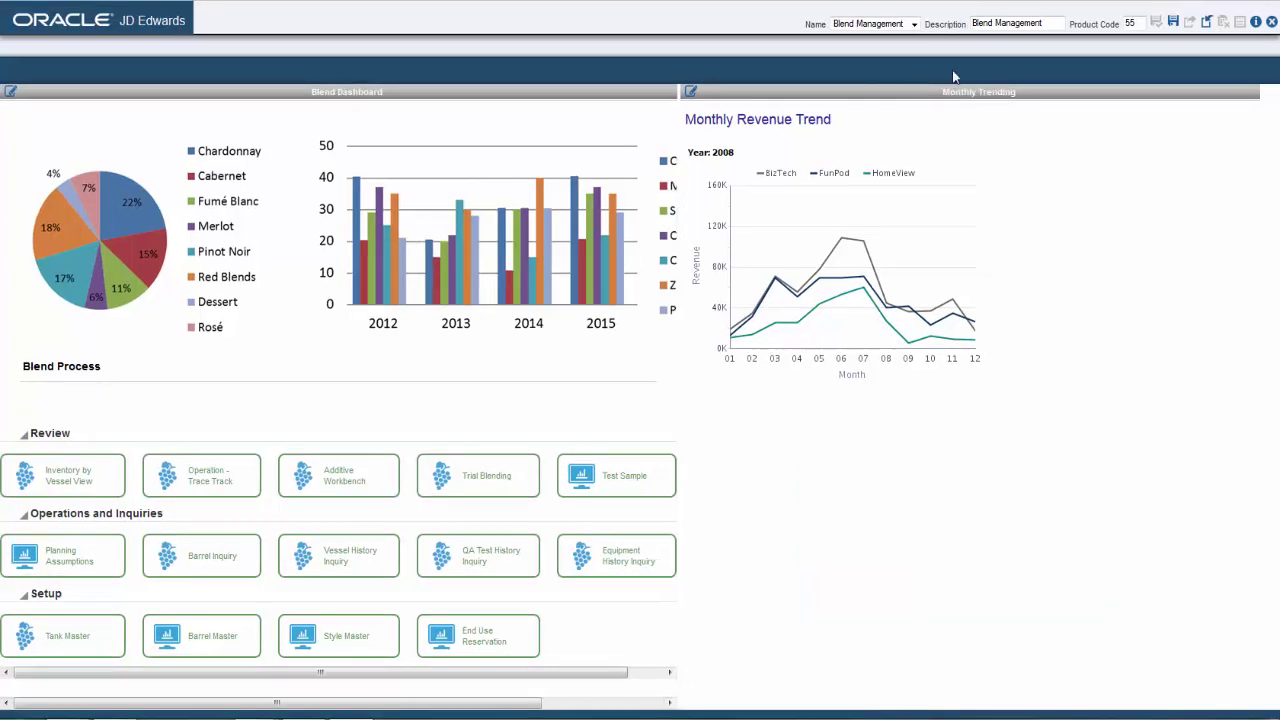
Exit Page Composer to return to the Customer Service page with Blend Management among the tabs.
left_click(1271, 23)
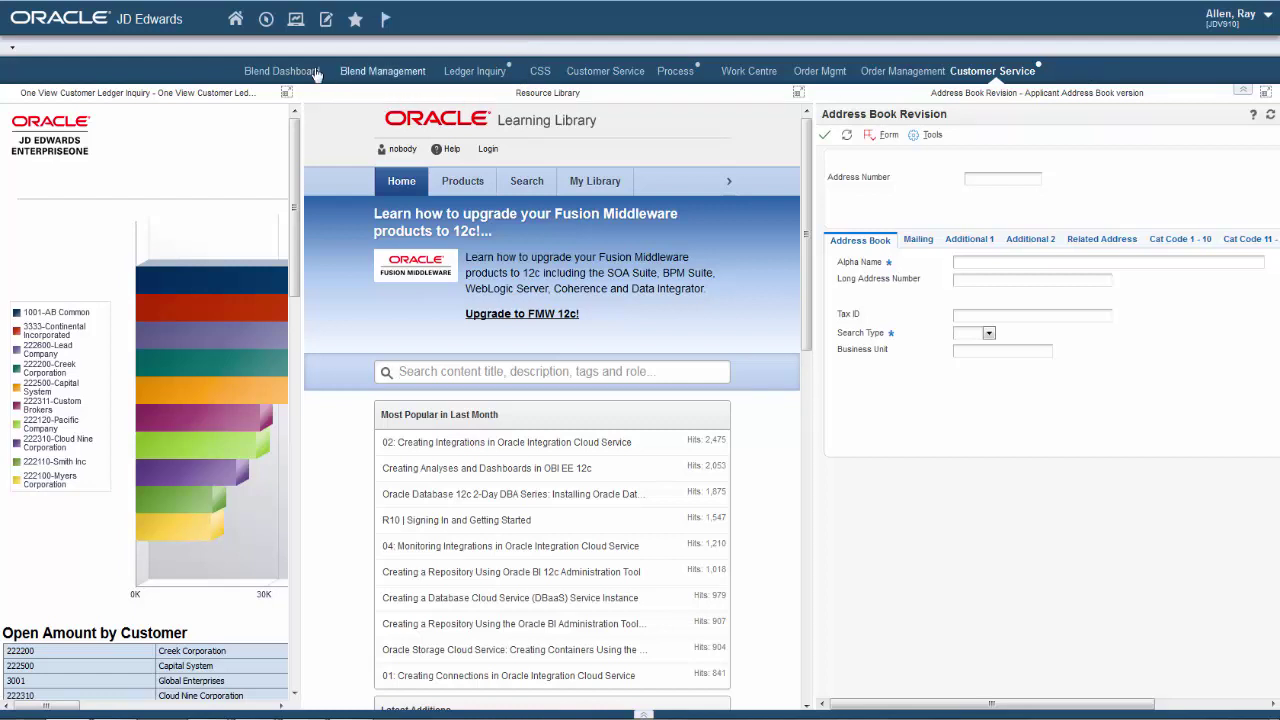
Move the Blend Dashboard tab after Process, then go back to Customer Service.
left_click(282, 73)
left_click_drag(305, 77, 880, 90)
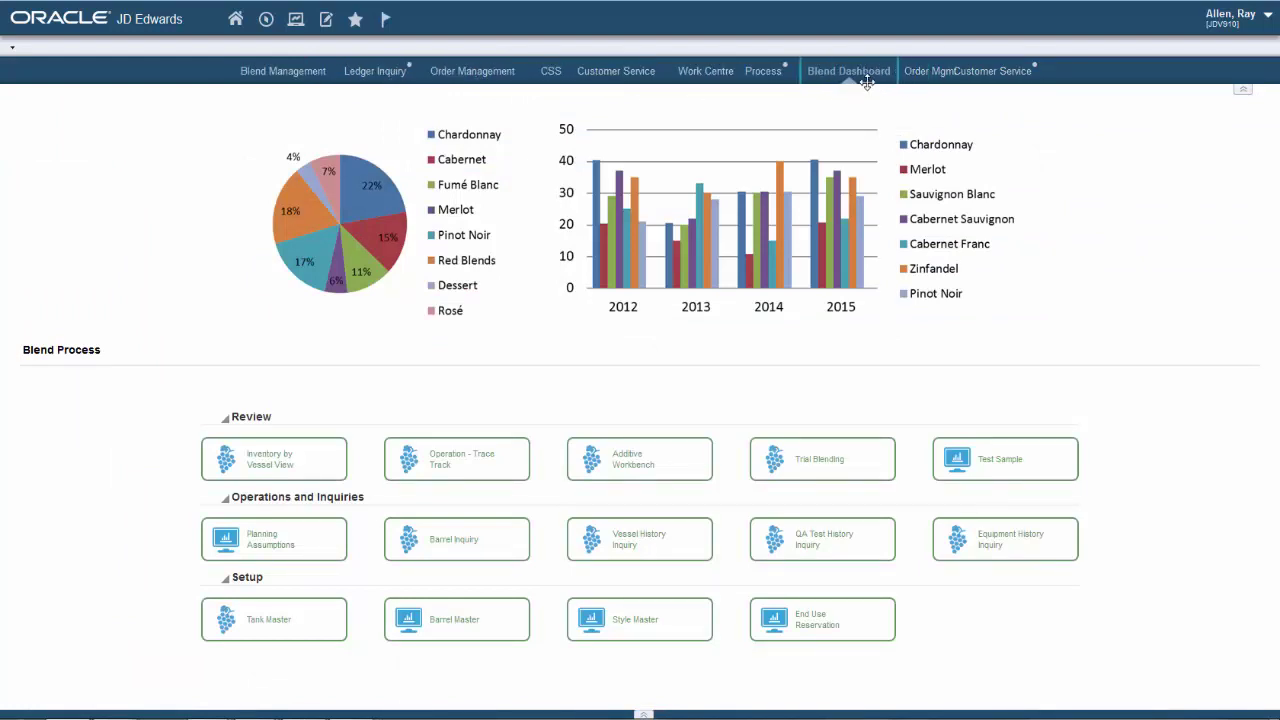
left_click(1012, 74)
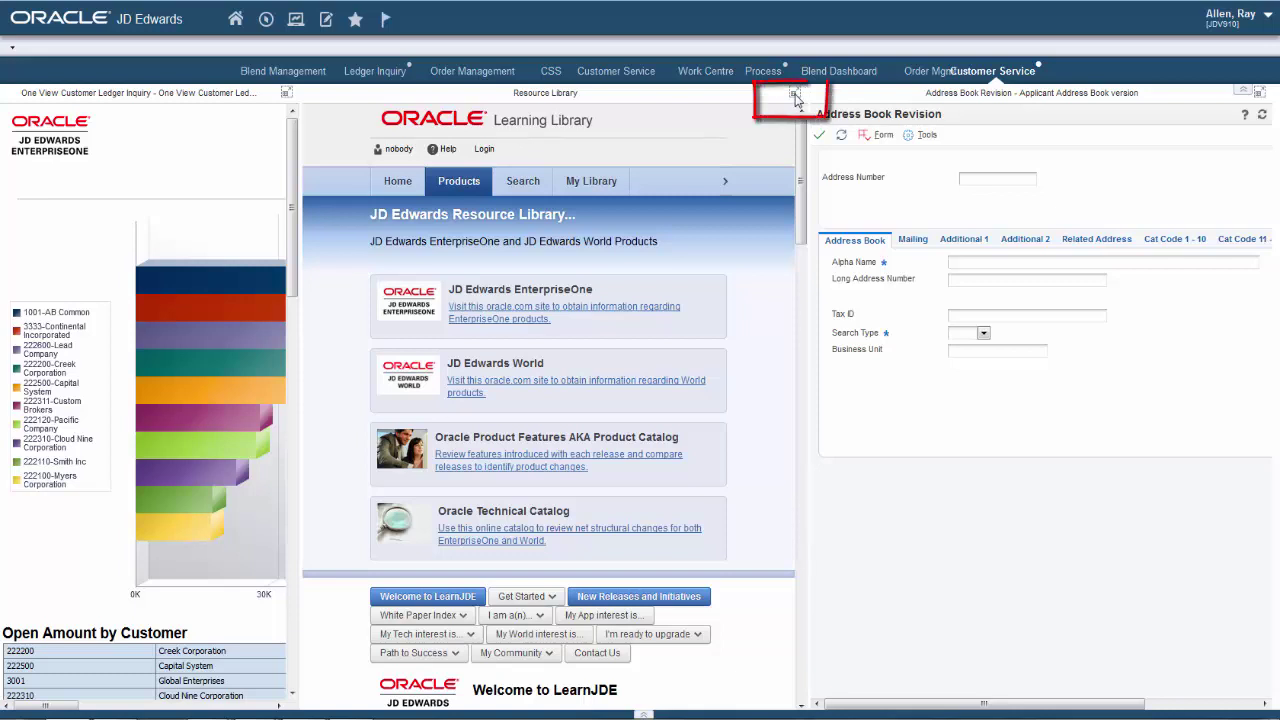
left_click(794, 95)
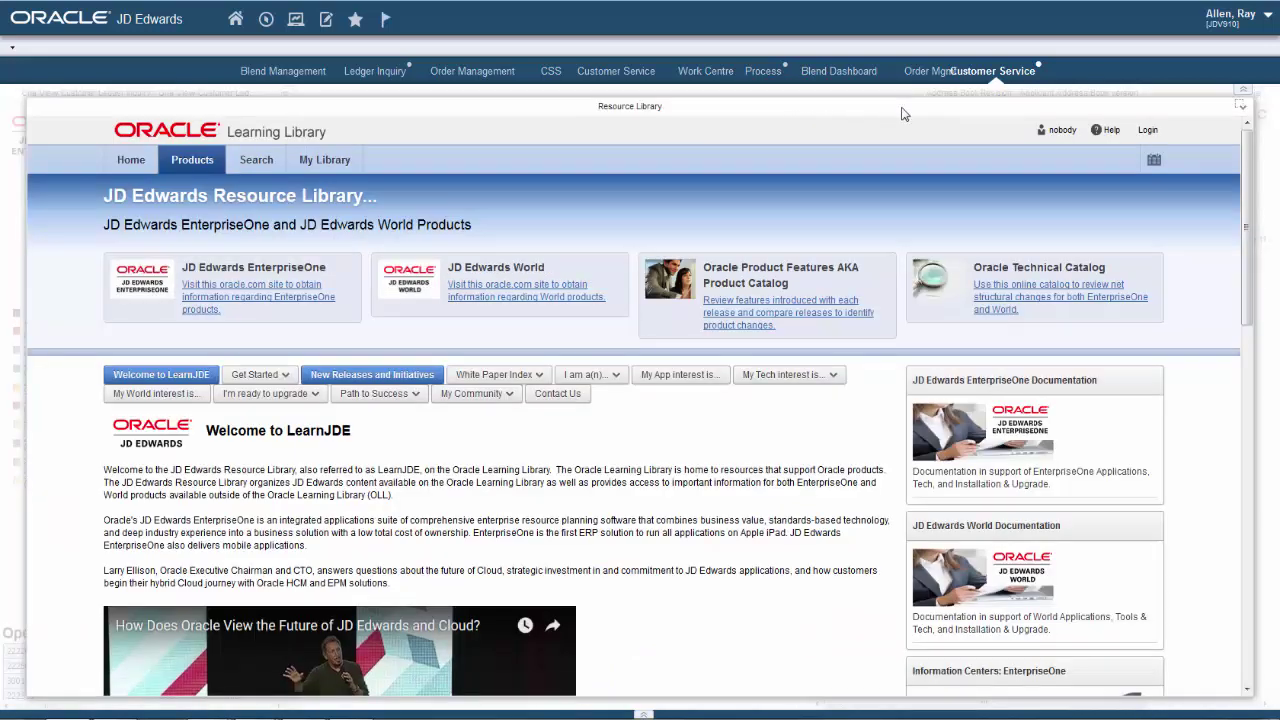
left_click(1242, 105)
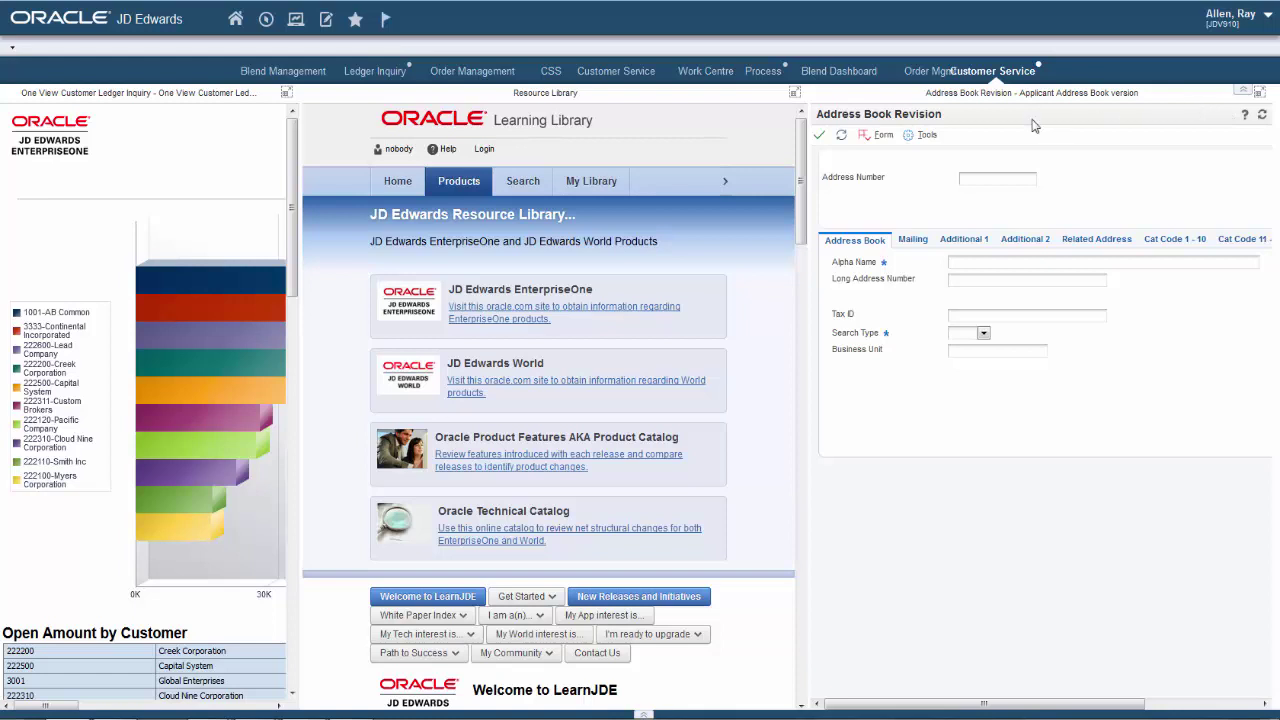
left_click_drag(810, 252, 619, 250)
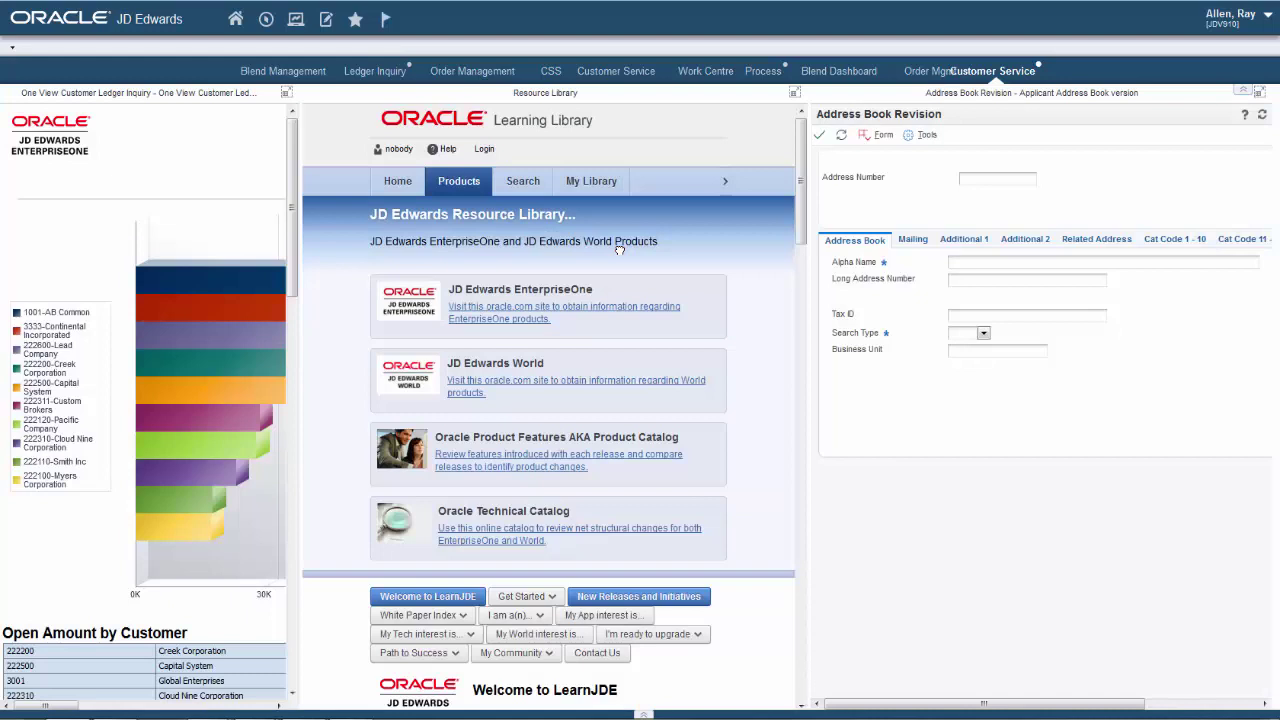